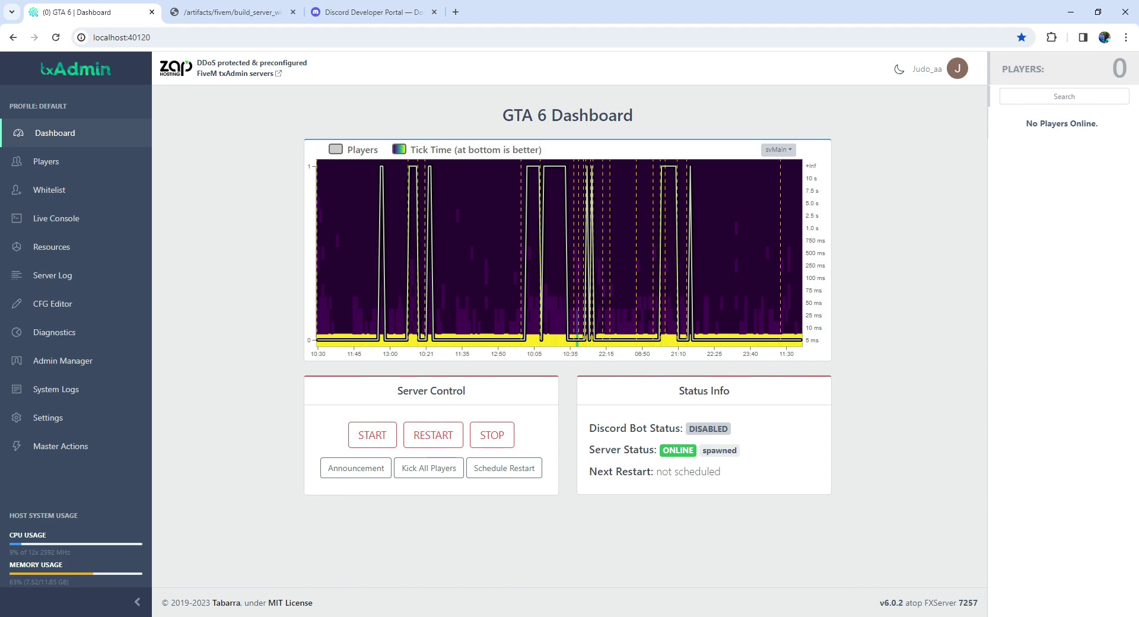
Step: Enable the Discord bot integration in the Discord section of the txAdmin server settings
{"action": "key", "text": "ctrl+Tab"}
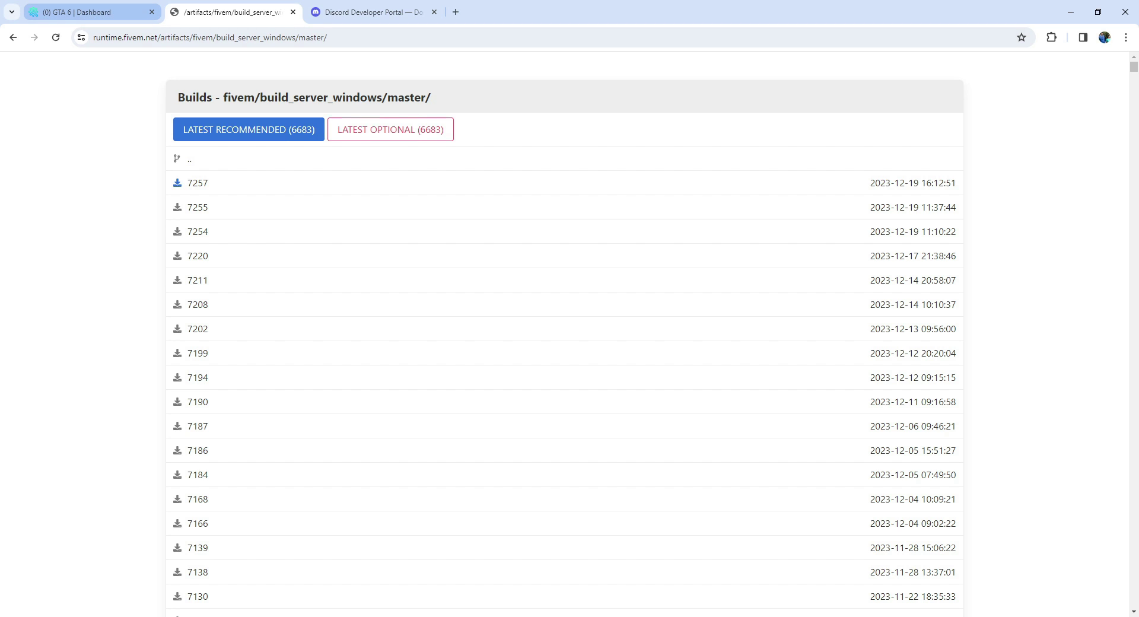
{"action": "left_click", "coordinate": [89, 12]}
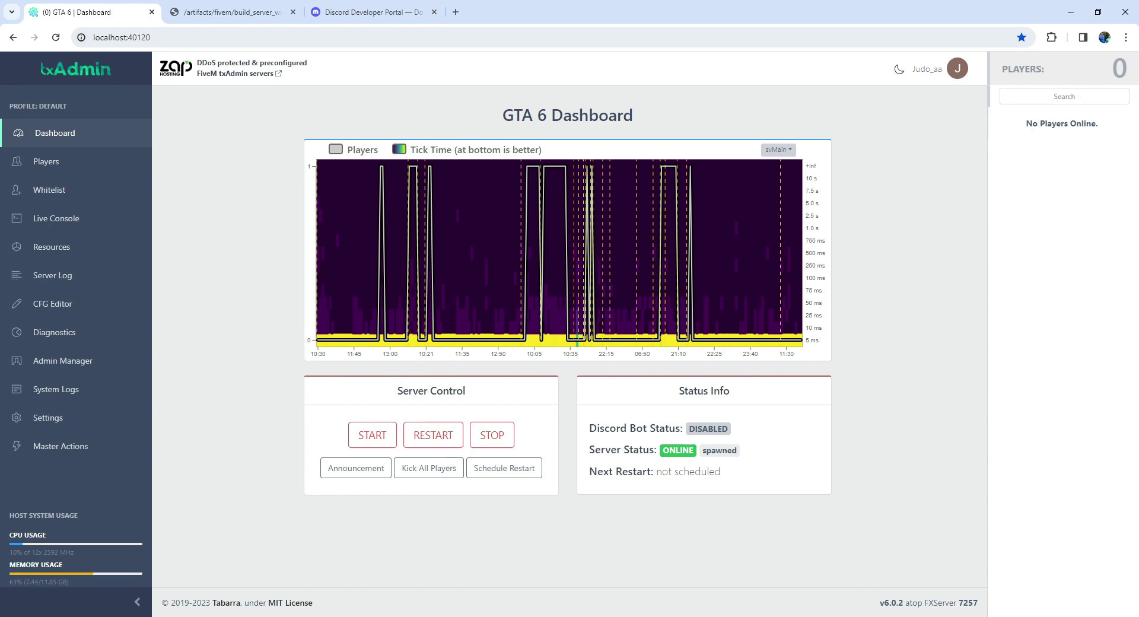
{"action": "left_click", "coordinate": [47, 417]}
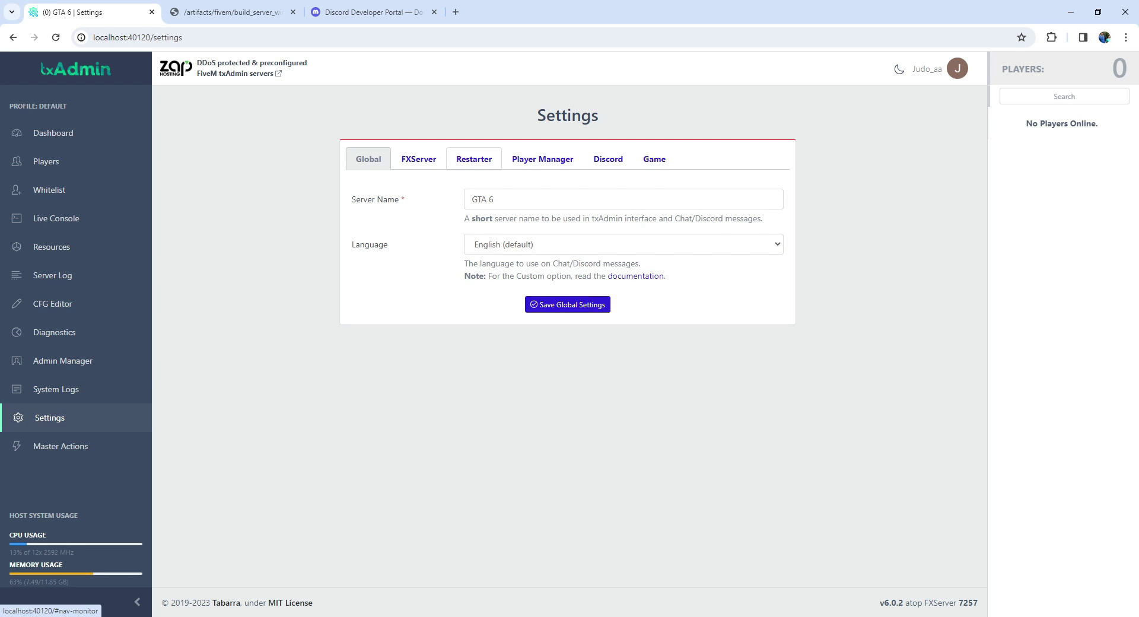
{"action": "left_click", "coordinate": [542, 159]}
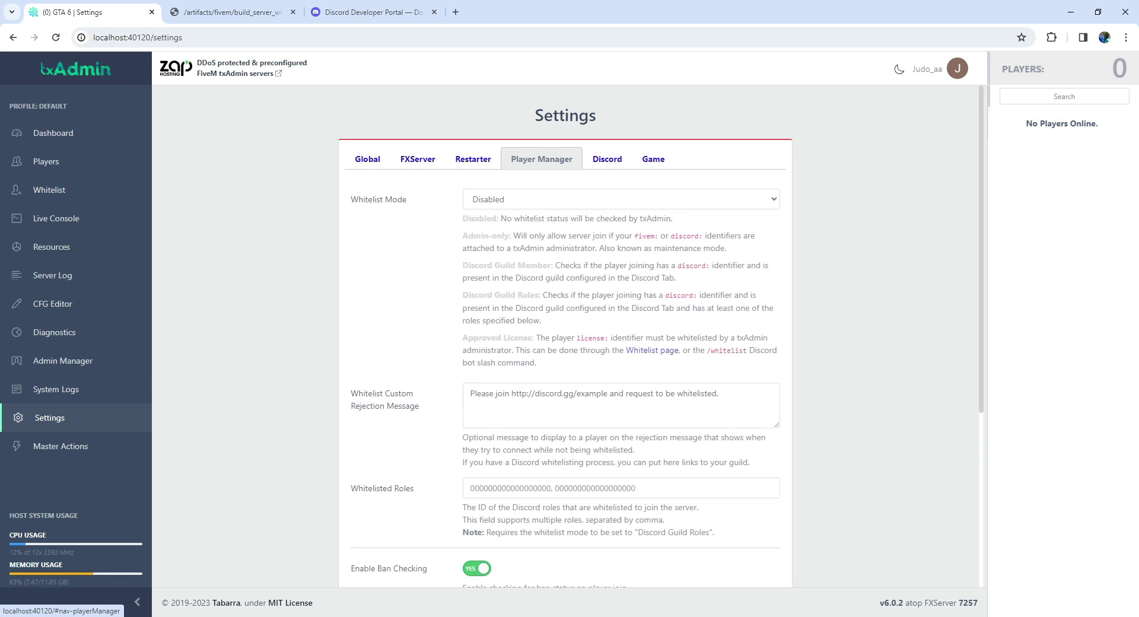
{"action": "left_click", "coordinate": [607, 159]}
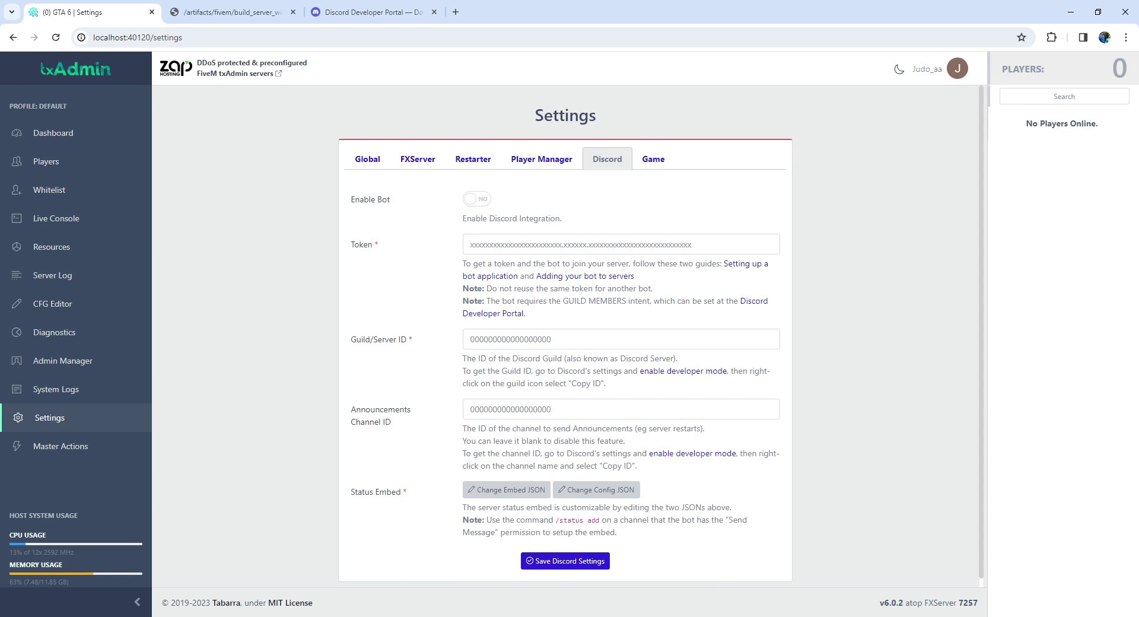
{"action": "left_click", "coordinate": [477, 199]}
{"action": "scroll", "coordinate": [565, 336], "scroll_direction": "down", "scroll_amount": 1}
{"action": "left_click", "coordinate": [621, 235]}
{"action": "left_click", "coordinate": [621, 330]}
{"action": "left_click", "coordinate": [621, 400]}
{"action": "left_click", "coordinate": [621, 330]}
{"action": "left_click", "coordinate": [621, 401]}
{"action": "left_click", "coordinate": [471, 331]}
{"action": "left_click", "coordinate": [471, 399]}
Step: Copy the GTA 6 server's ID from the Discord app and paste it as the Guild/Server ID in the txAdmin Discord settings
{"action": "left_click", "coordinate": [471, 330]}
{"action": "key", "text": "alt+Tab"}
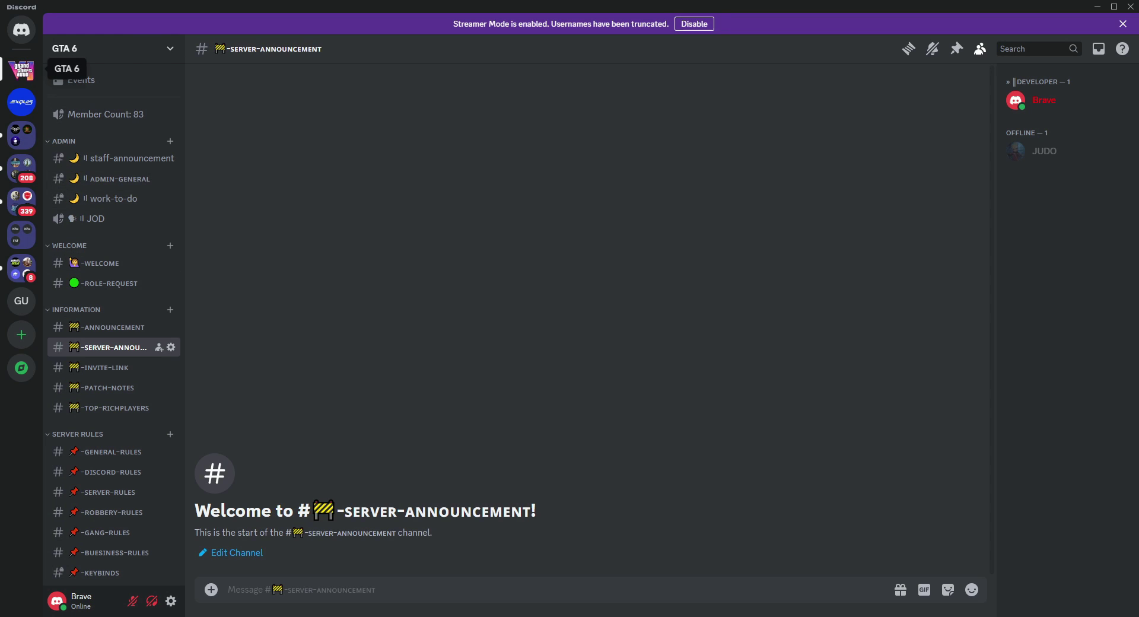
{"action": "right_click", "coordinate": [22, 70]}
{"action": "left_click", "coordinate": [60, 361]}
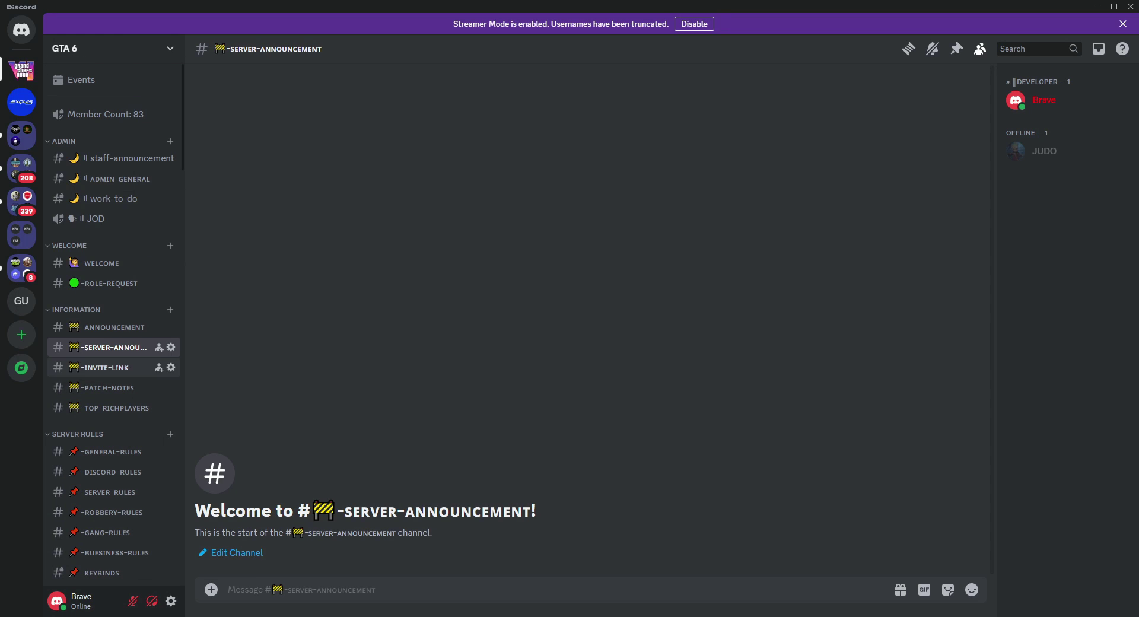
{"action": "key", "text": "alt+Tab"}
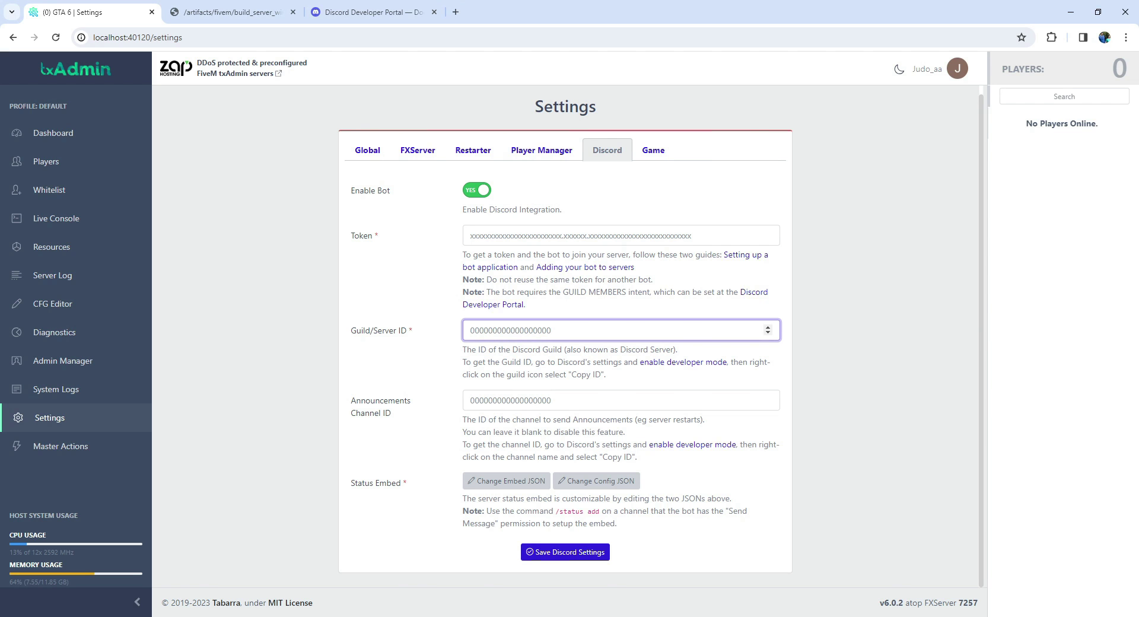
{"action": "key", "text": "ctrl+v"}
Step: Copy the server-announcement channel's ID from the Discord app and paste it as the Announcements Channel ID in txAdmin
{"action": "left_click", "coordinate": [620, 401]}
{"action": "key", "text": "alt+Tab"}
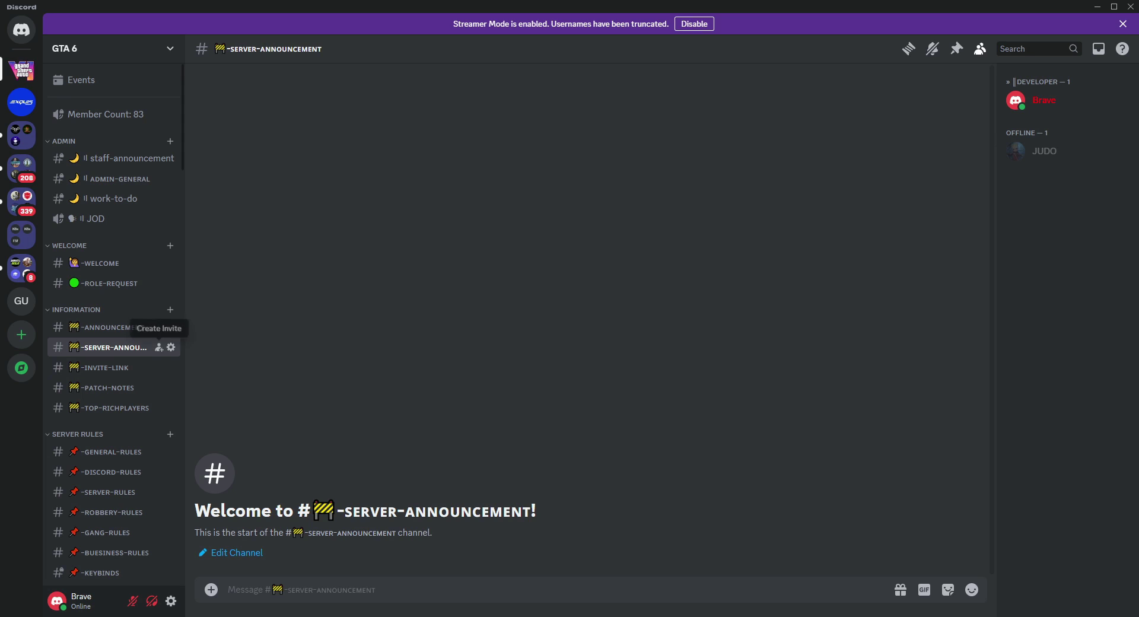
{"action": "right_click", "coordinate": [122, 348]}
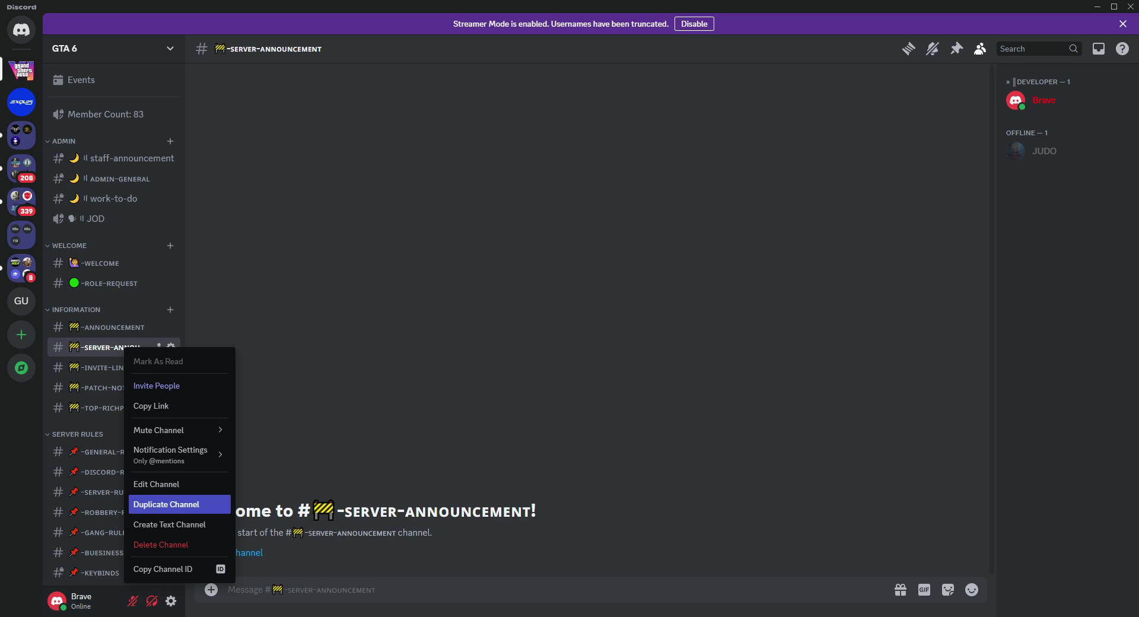
{"action": "left_click", "coordinate": [178, 569]}
{"action": "key", "text": "alt+Tab"}
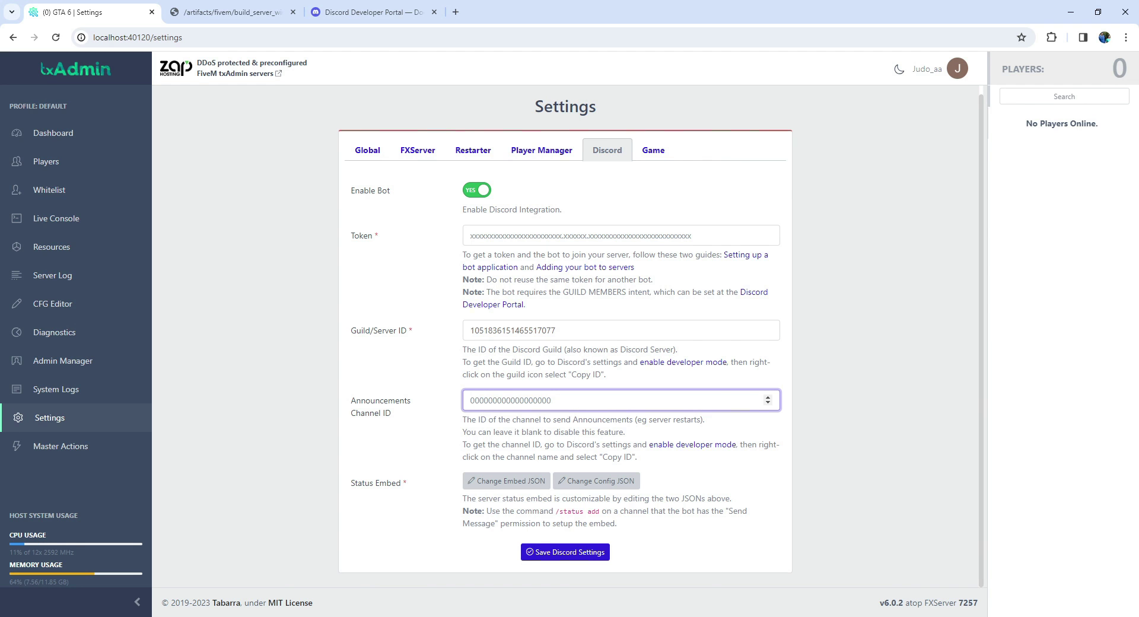
{"action": "key", "text": "ctrl+v"}
{"action": "scroll", "coordinate": [565, 336], "scroll_direction": "up", "scroll_amount": 1}
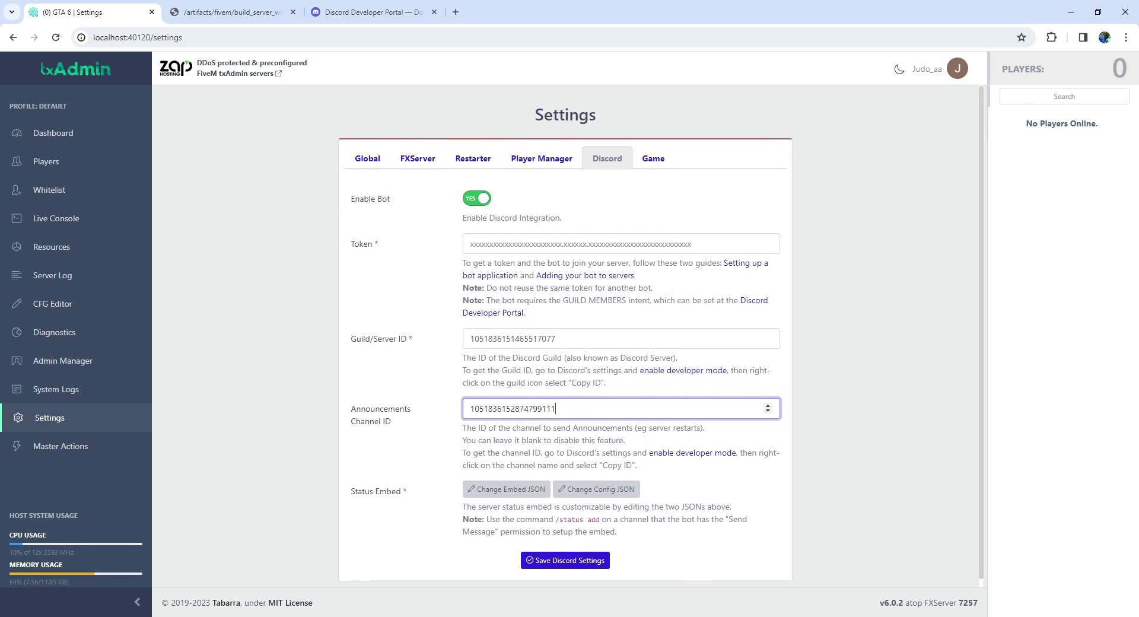
Step: Switch to the Discord Developer Portal and open the Bot settings of the GTA 6 BETA application
{"action": "left_click", "coordinate": [621, 244]}
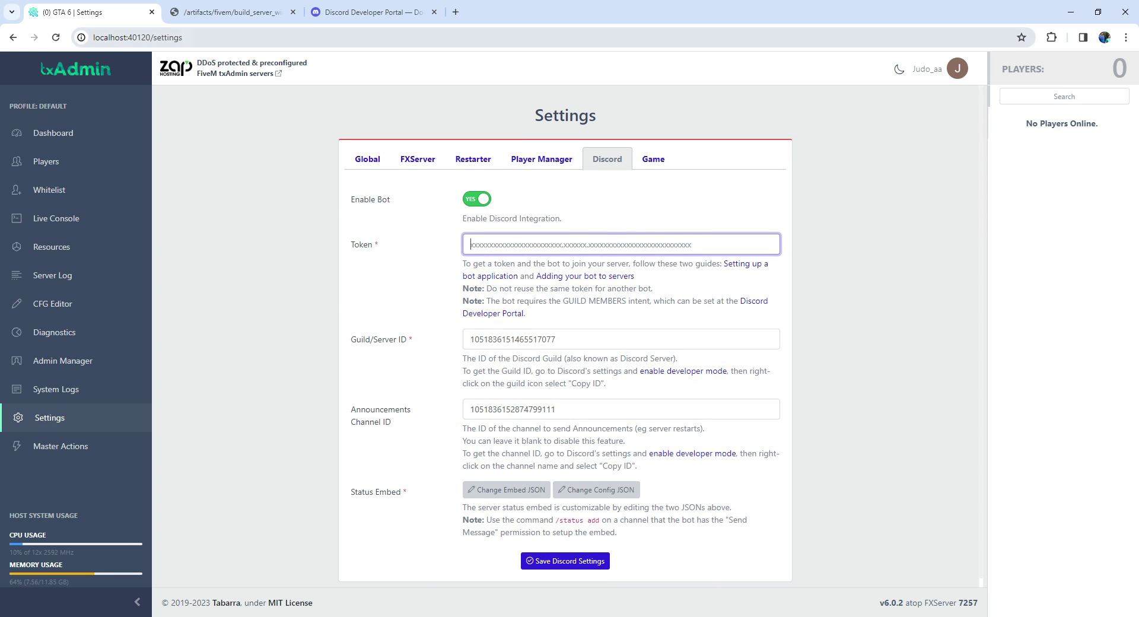
{"action": "left_click", "coordinate": [368, 12]}
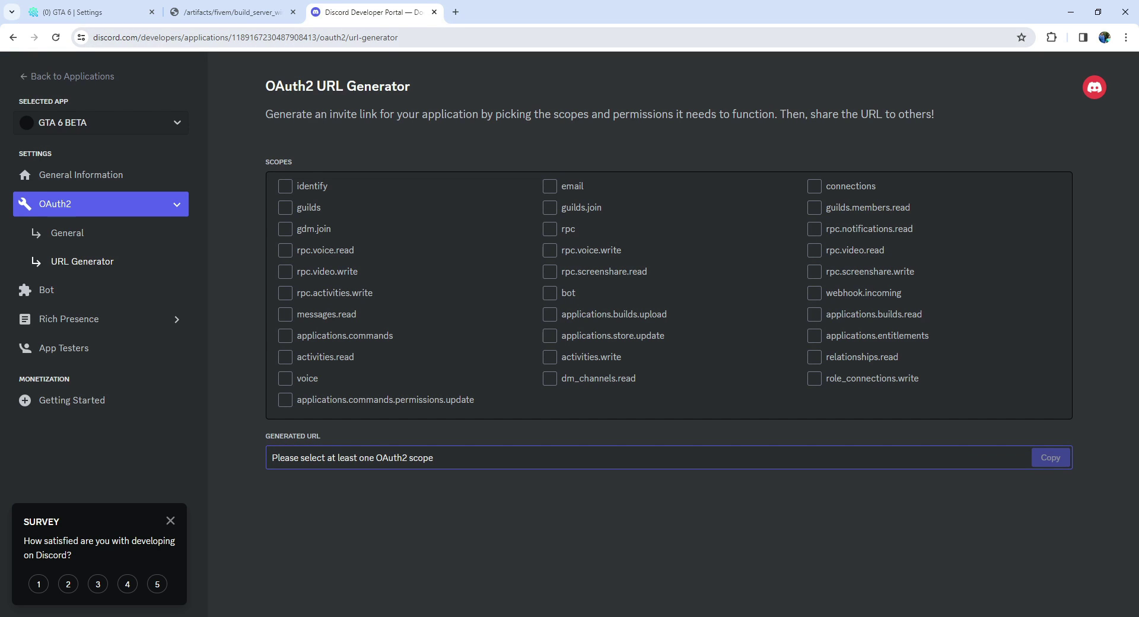
{"action": "left_click", "coordinate": [81, 174]}
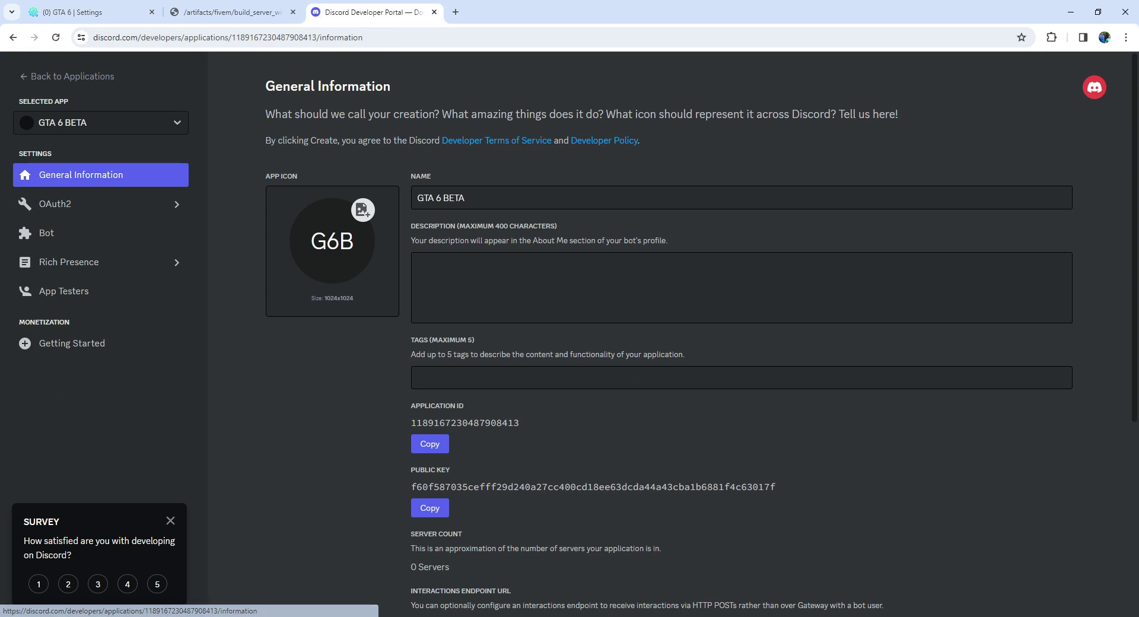
{"action": "left_click", "coordinate": [101, 123]}
{"action": "left_click", "coordinate": [89, 149]}
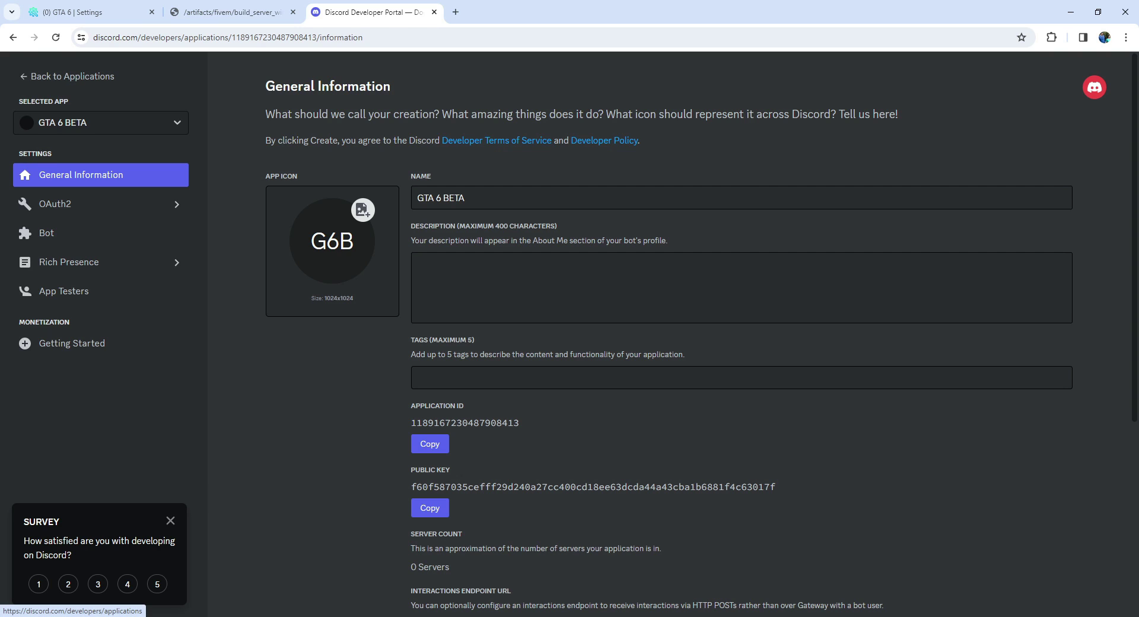
{"action": "left_click", "coordinate": [88, 77]}
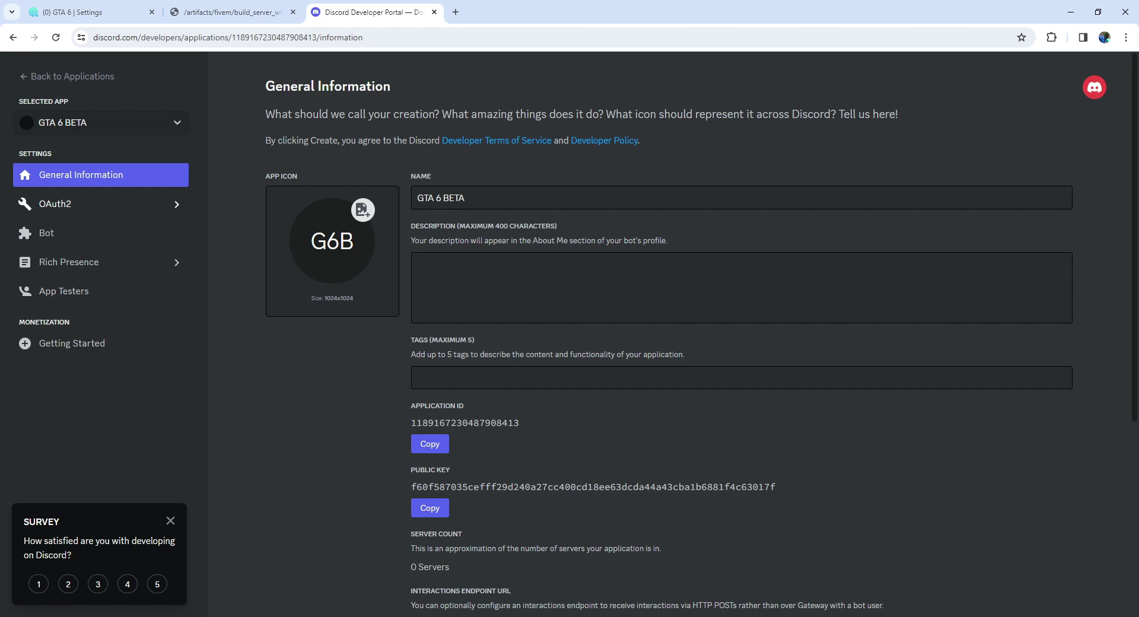
{"action": "left_click", "coordinate": [46, 232]}
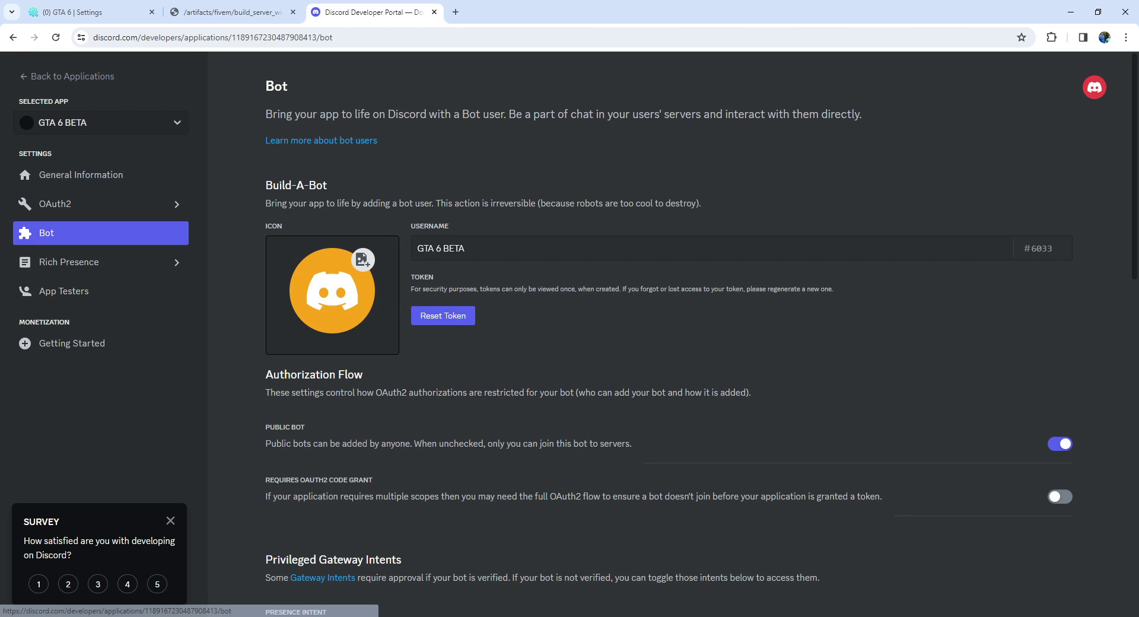
Step: Set the bot's icon to the GTA 6 PNG image from the Desktop folder
{"action": "left_click", "coordinate": [332, 290]}
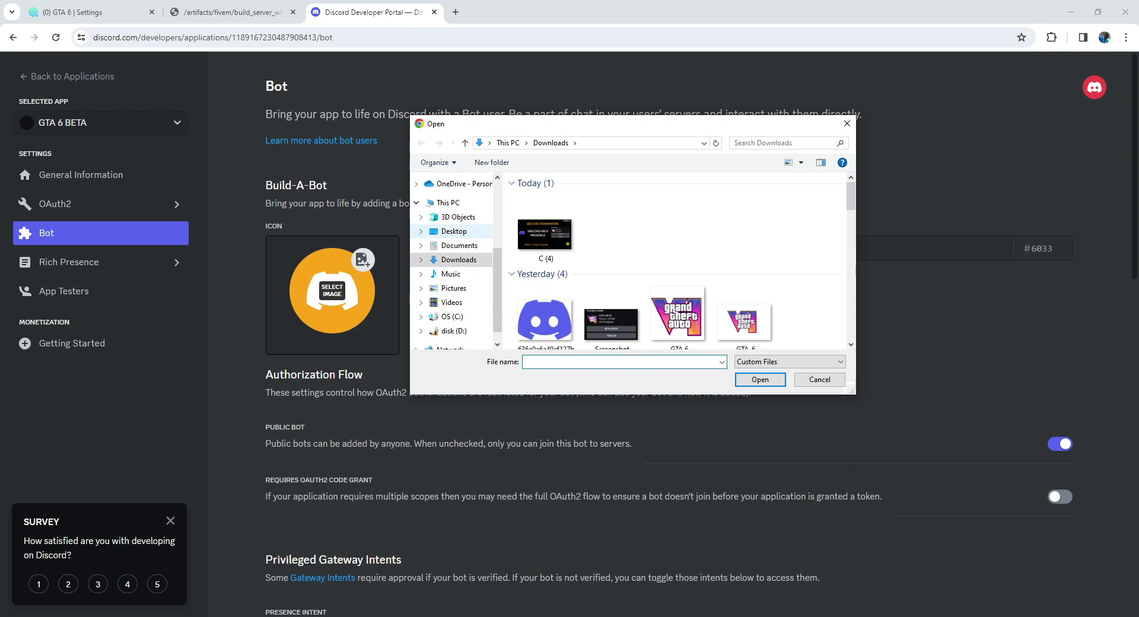
{"action": "left_click", "coordinate": [453, 230]}
{"action": "left_click", "coordinate": [549, 271]}
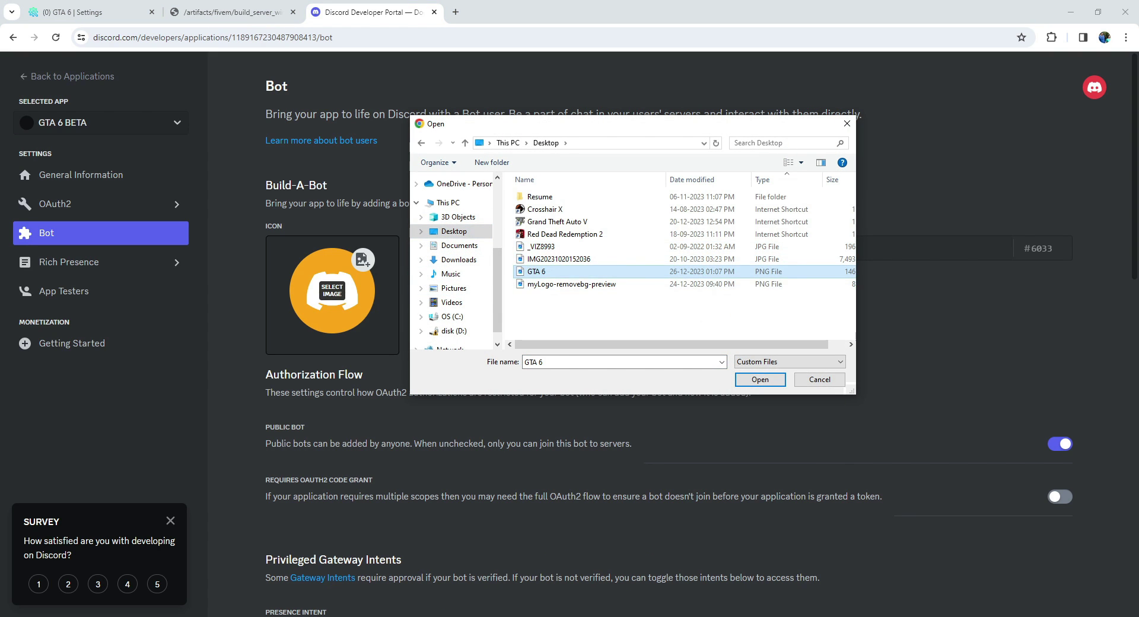
{"action": "left_click", "coordinate": [759, 379]}
Step: Turn on the Presence, Server Members and Message Content intents for the bot and save the changes
{"action": "scroll", "coordinate": [759, 380], "scroll_direction": "down", "scroll_amount": 2}
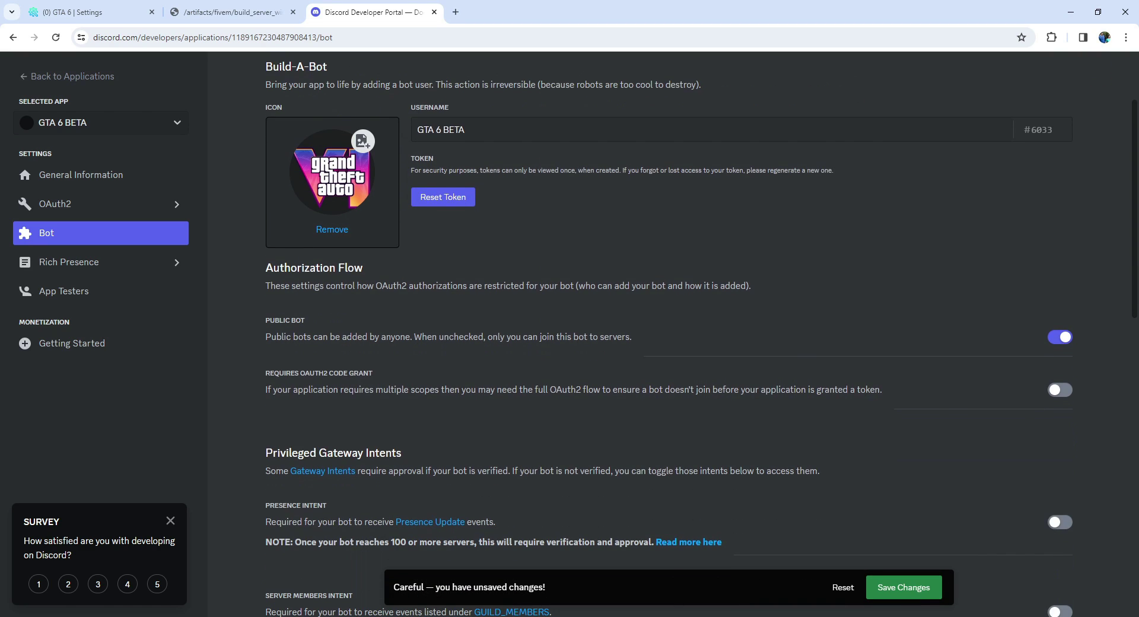
{"action": "scroll", "coordinate": [670, 332], "scroll_direction": "down", "scroll_amount": 5}
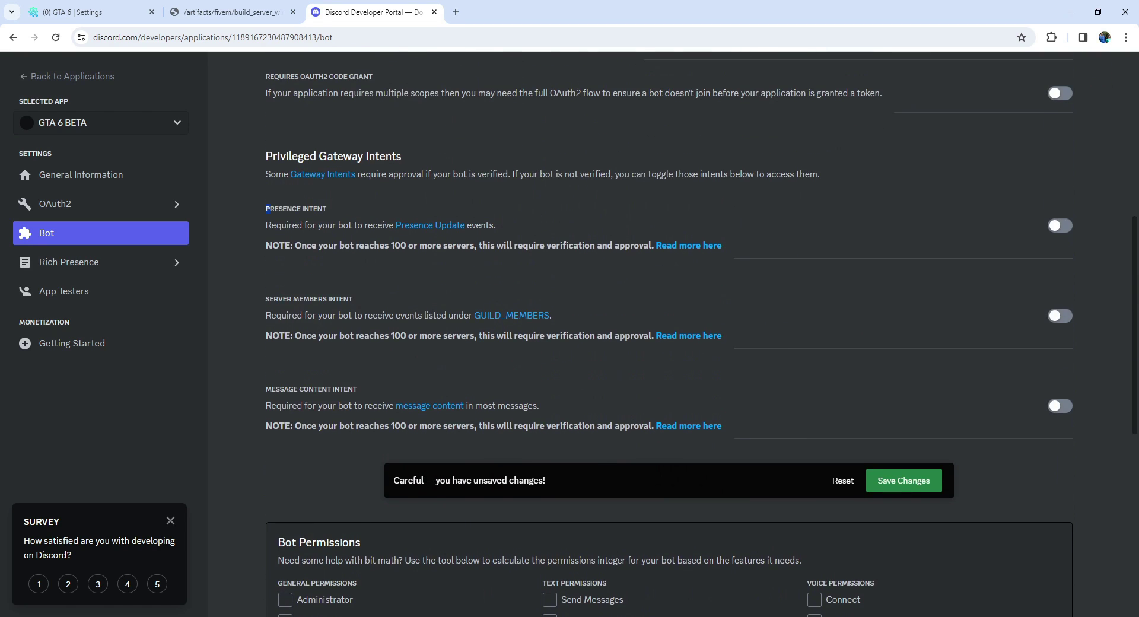
{"action": "left_click_drag", "start_coordinate": [267, 208], "coordinate": [327, 209]}
{"action": "left_click", "coordinate": [1060, 225]}
{"action": "left_click_drag", "start_coordinate": [269, 299], "coordinate": [353, 299]}
{"action": "left_click", "coordinate": [1060, 316]}
{"action": "left_click_drag", "start_coordinate": [265, 389], "coordinate": [357, 389]}
{"action": "left_click", "coordinate": [1060, 406]}
{"action": "scroll", "coordinate": [1059, 406], "scroll_direction": "down", "scroll_amount": 3}
{"action": "scroll", "coordinate": [973, 379], "scroll_direction": "up", "scroll_amount": 1}
{"action": "scroll", "coordinate": [904, 362], "scroll_direction": "down", "scroll_amount": 6}
{"action": "scroll", "coordinate": [904, 361], "scroll_direction": "up", "scroll_amount": 6}
{"action": "left_click", "coordinate": [903, 376]}
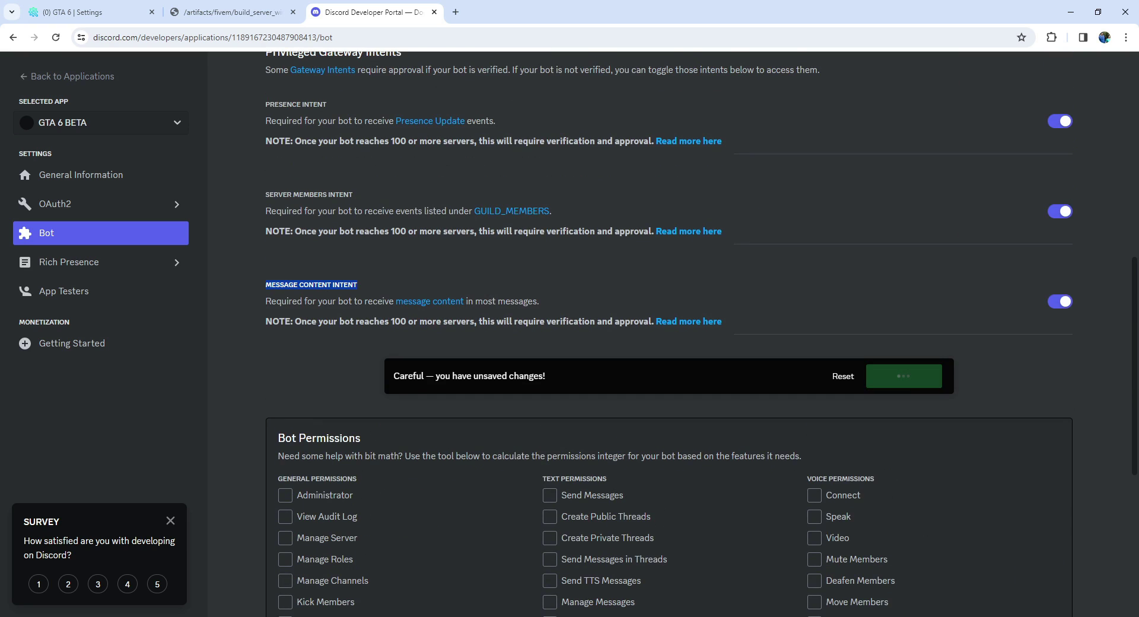
{"action": "scroll", "coordinate": [429, 419], "scroll_direction": "up", "scroll_amount": 2}
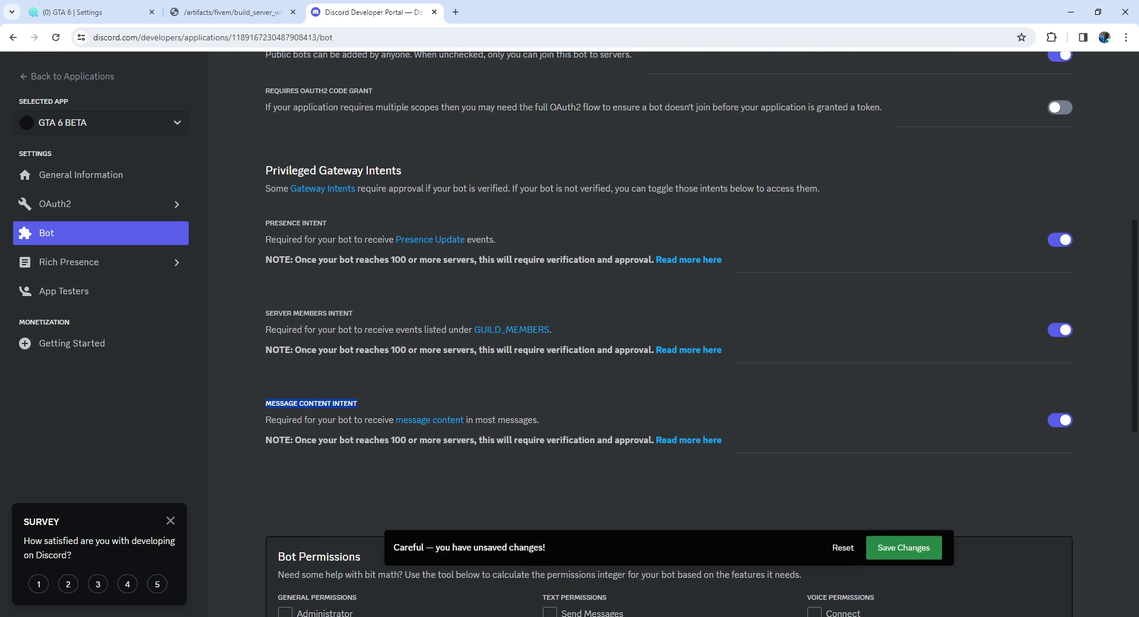
Step: Select the bot scope in the application's OAuth2 URL Generator
{"action": "left_click", "coordinate": [95, 203]}
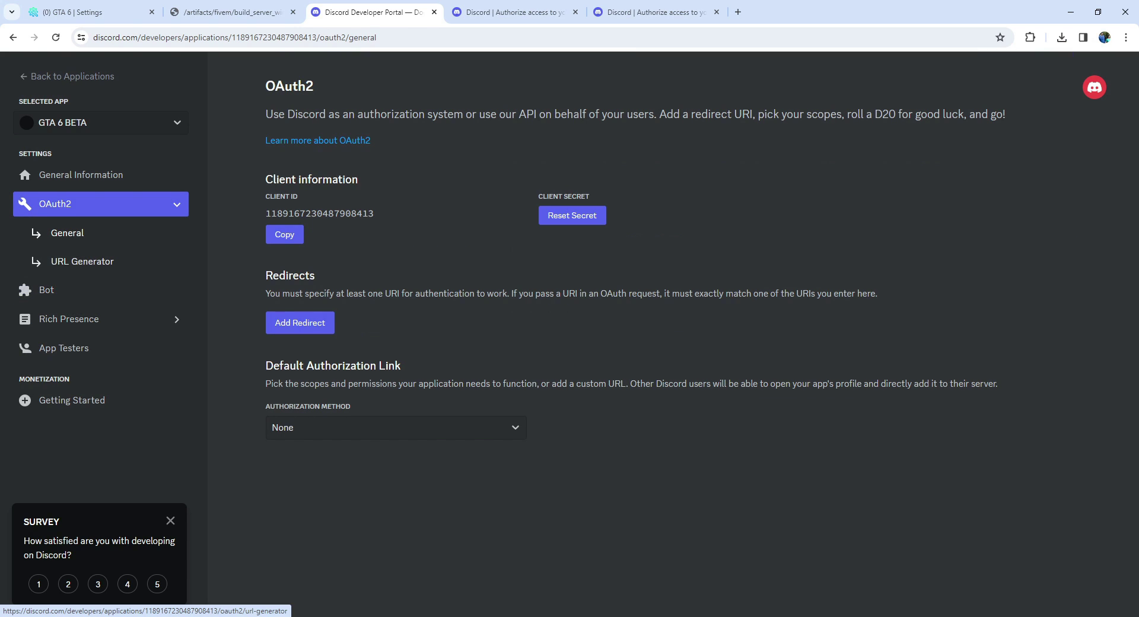
{"action": "left_click", "coordinate": [82, 261]}
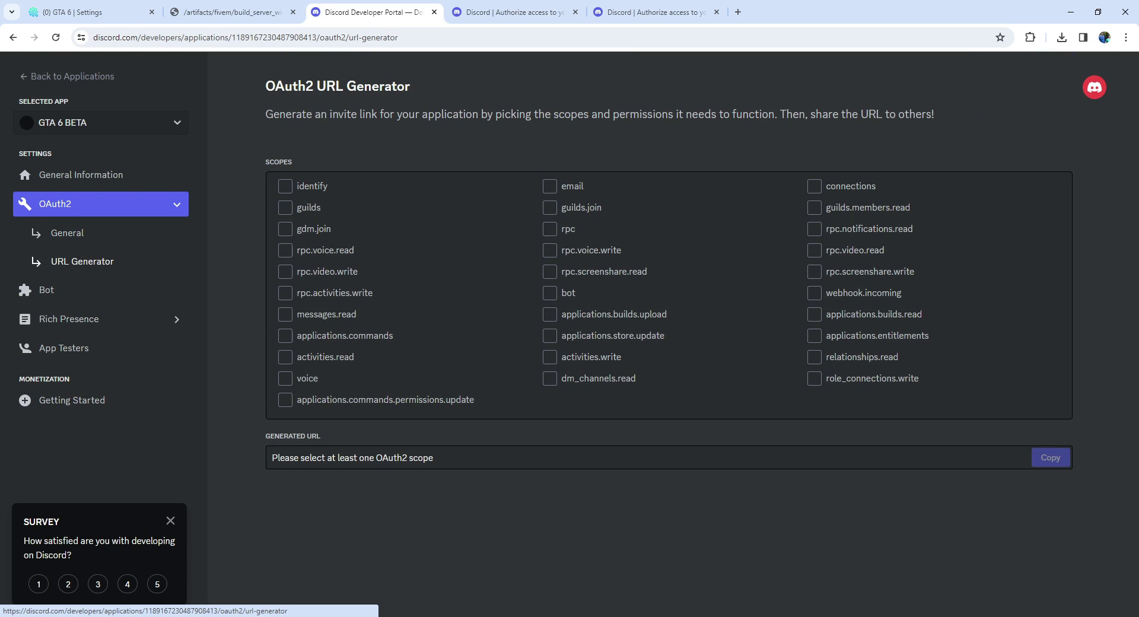
{"action": "left_click", "coordinate": [549, 293]}
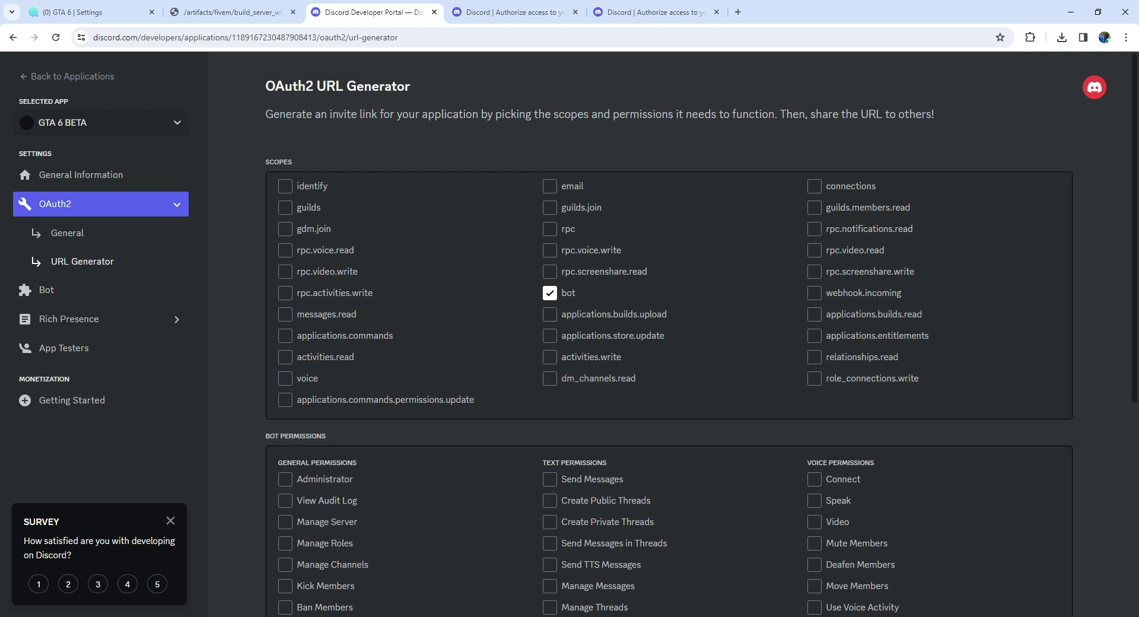
Step: Grant the bot the text permissions Send Messages, Create Public Threads, Create Private Threads, Send Messages in Threads and Send TTS Messages
{"action": "scroll", "coordinate": [686, 340], "scroll_direction": "down", "scroll_amount": 4}
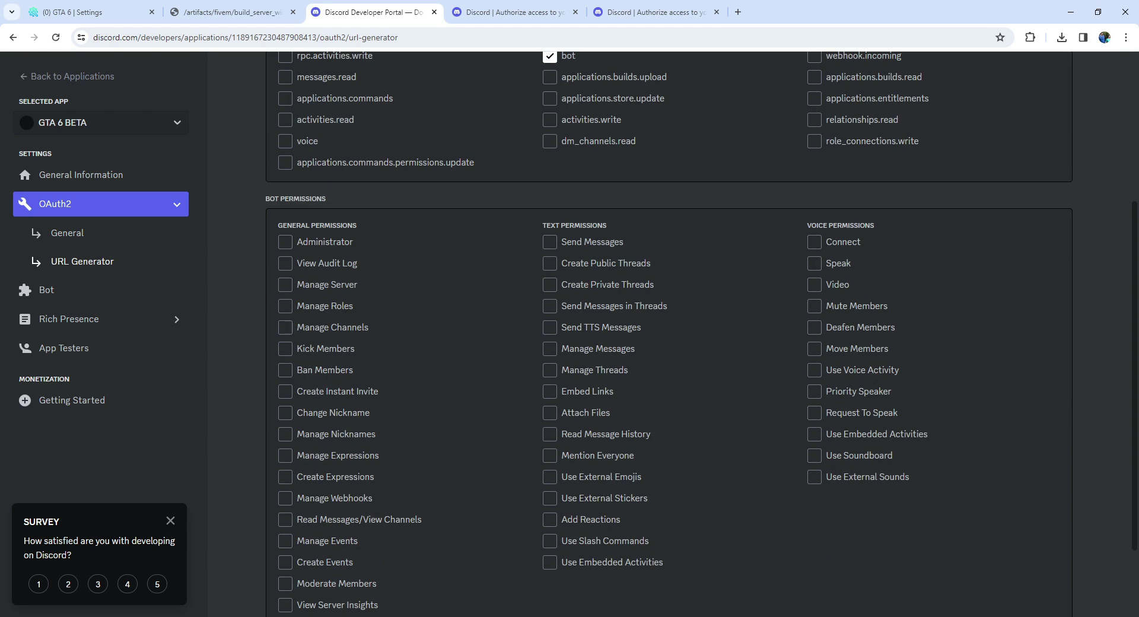
{"action": "left_click", "coordinate": [549, 242]}
{"action": "left_click", "coordinate": [550, 263]}
{"action": "left_click", "coordinate": [549, 284]}
{"action": "left_click", "coordinate": [549, 306]}
{"action": "left_click", "coordinate": [549, 327]}
{"action": "left_click", "coordinate": [550, 348]}
{"action": "left_click", "coordinate": [549, 349]}
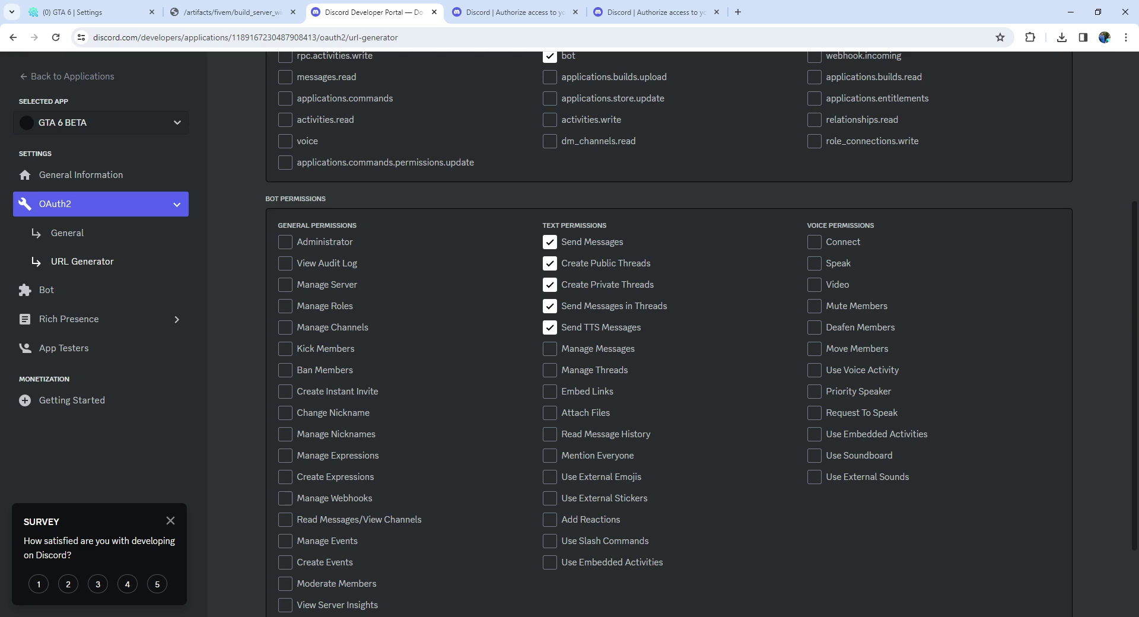
Step: Grant the bot the text permissions Use External Emojis, Use External Stickers, Add Reactions, Use Slash Commands and Use Embedded Activities
{"action": "left_click", "coordinate": [549, 477]}
{"action": "left_click", "coordinate": [549, 498]}
{"action": "left_click", "coordinate": [549, 519]}
{"action": "left_click", "coordinate": [549, 540]}
{"action": "left_click", "coordinate": [550, 561]}
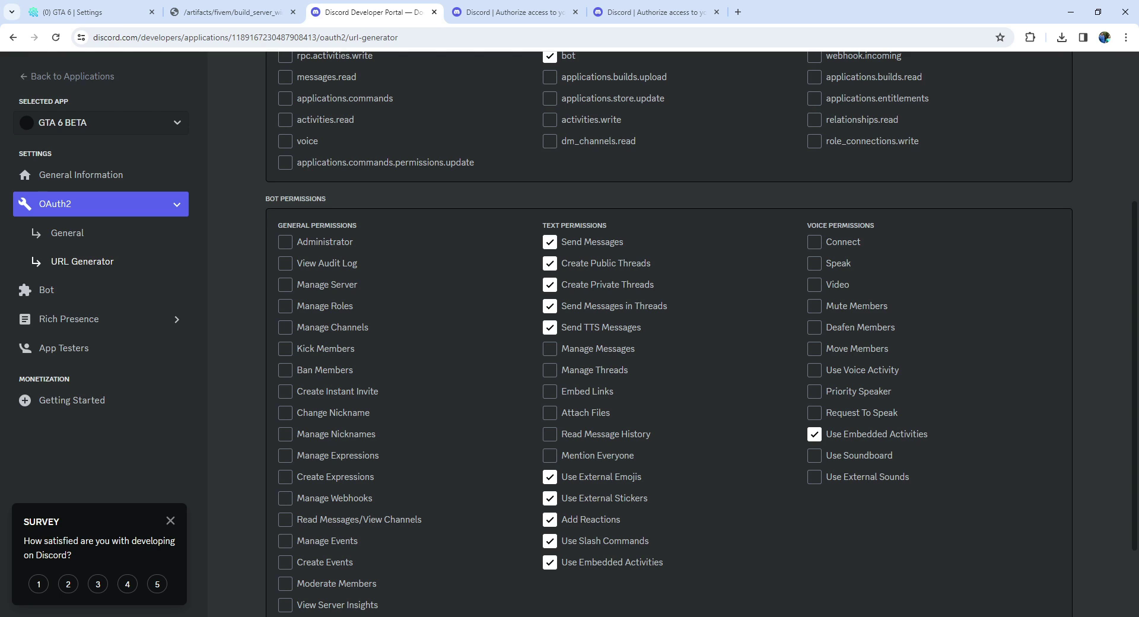
Step: Copy the generated invite URL, open it in a new browser tab and choose GTA 6 as the server for the bot
{"action": "scroll", "coordinate": [669, 332], "scroll_direction": "down", "scroll_amount": 2}
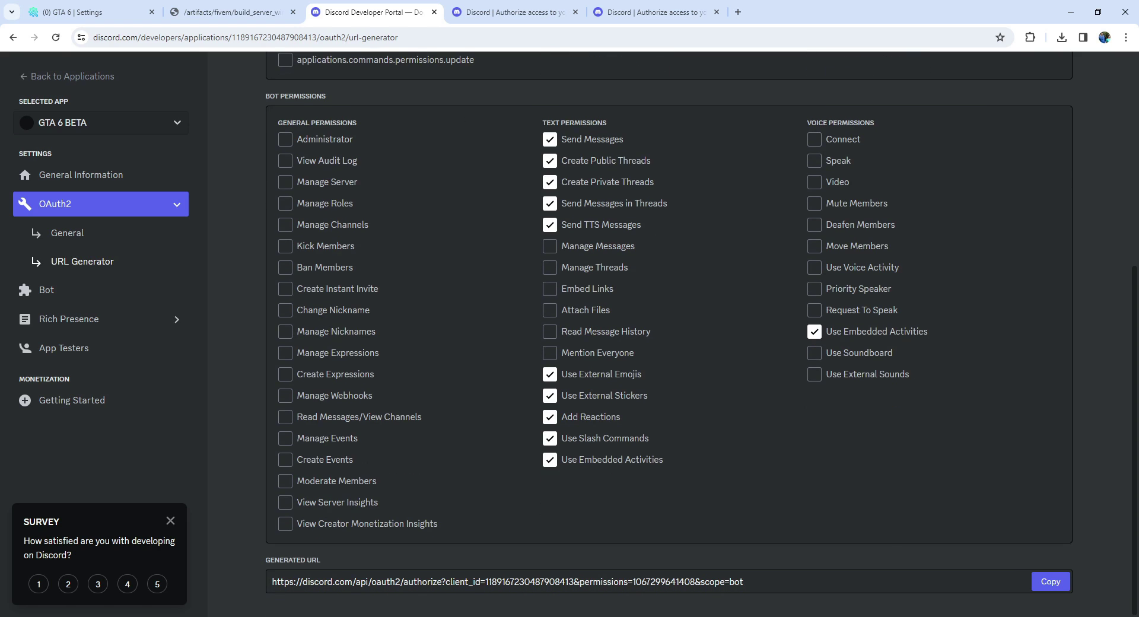
{"action": "left_click", "coordinate": [1050, 581]}
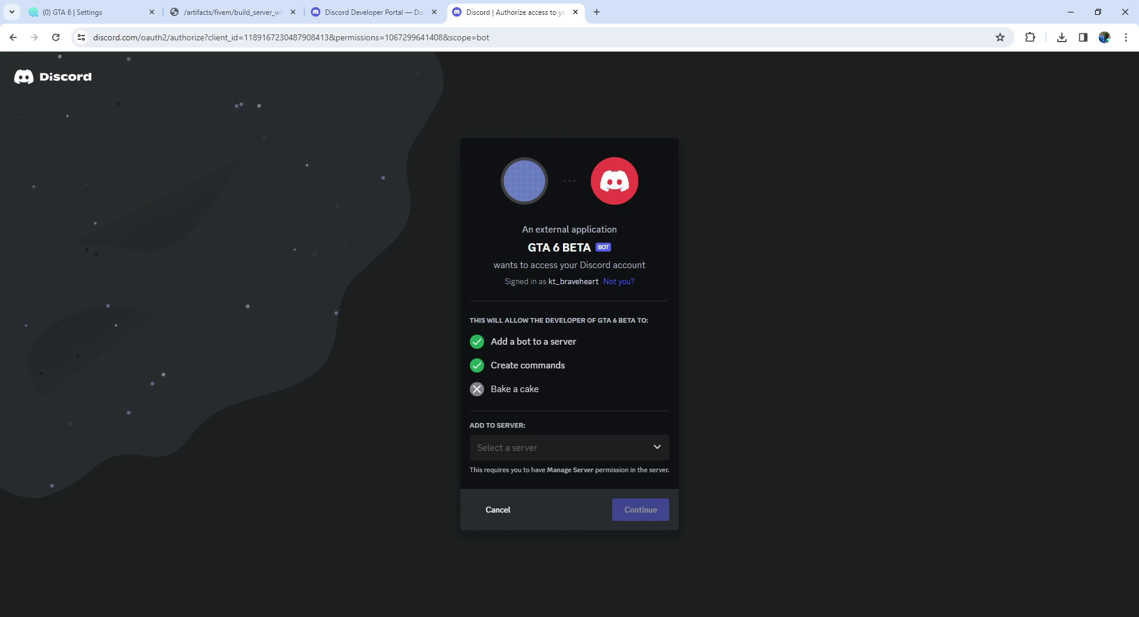
{"action": "left_click", "coordinate": [568, 448]}
{"action": "scroll", "coordinate": [534, 501], "scroll_direction": "down", "scroll_amount": 1}
{"action": "left_click", "coordinate": [510, 517]}
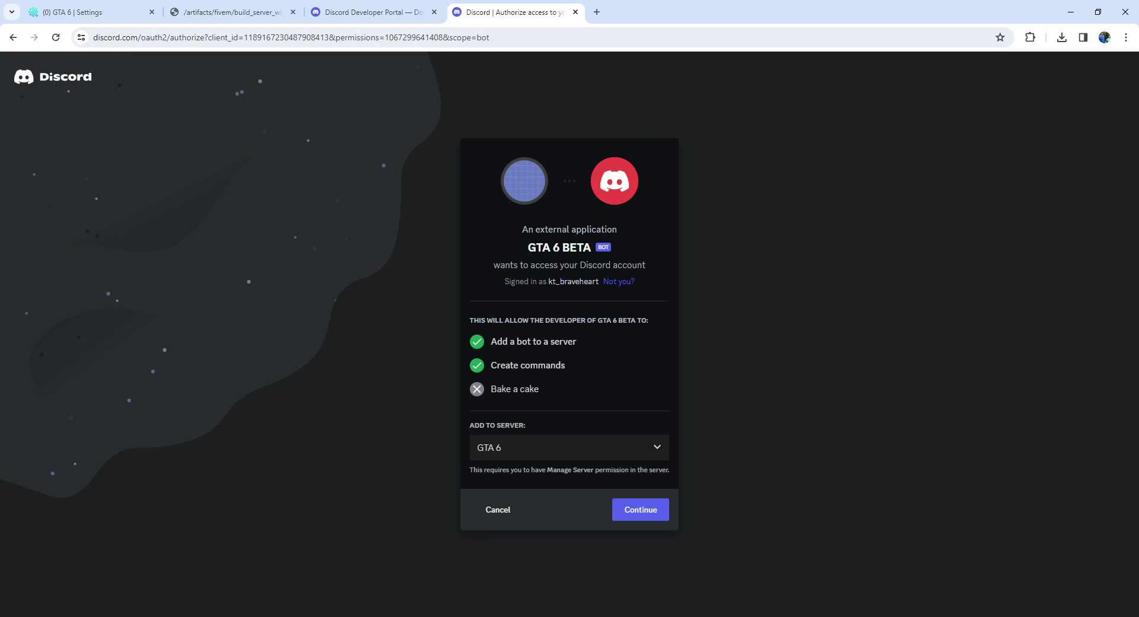
Step: Authorize GTA 6 BETA on the chosen server with the requested permissions and switch to the Discord app to check its member list
{"action": "left_click", "coordinate": [640, 508]}
{"action": "scroll", "coordinate": [650, 593], "scroll_direction": "down", "scroll_amount": 1}
{"action": "left_click", "coordinate": [650, 596]}
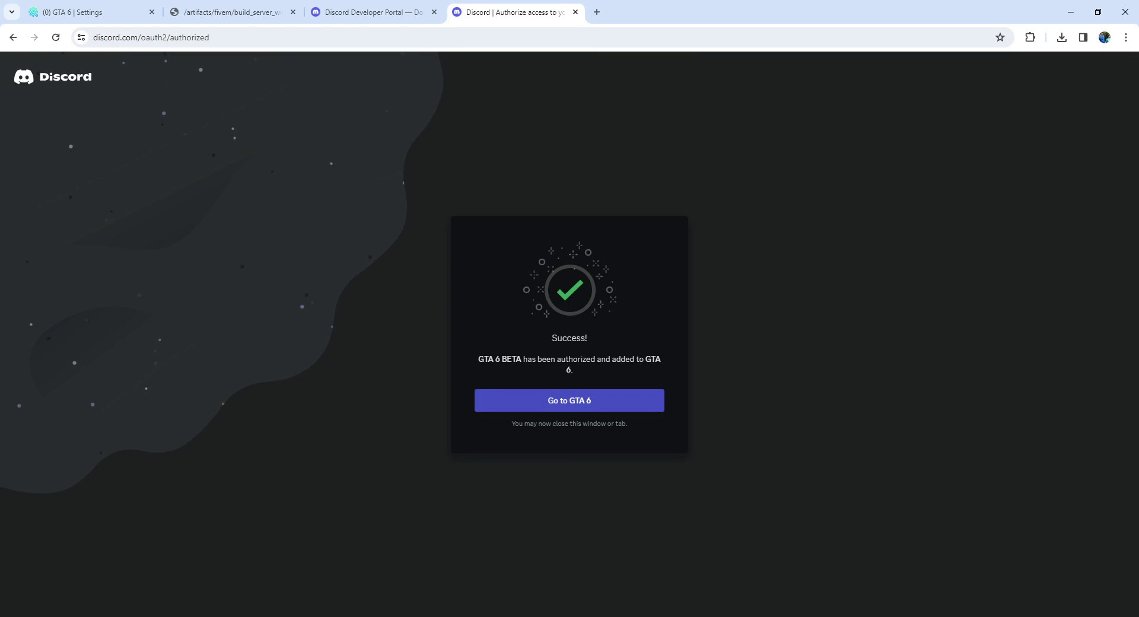
{"action": "key", "text": "alt+Tab"}
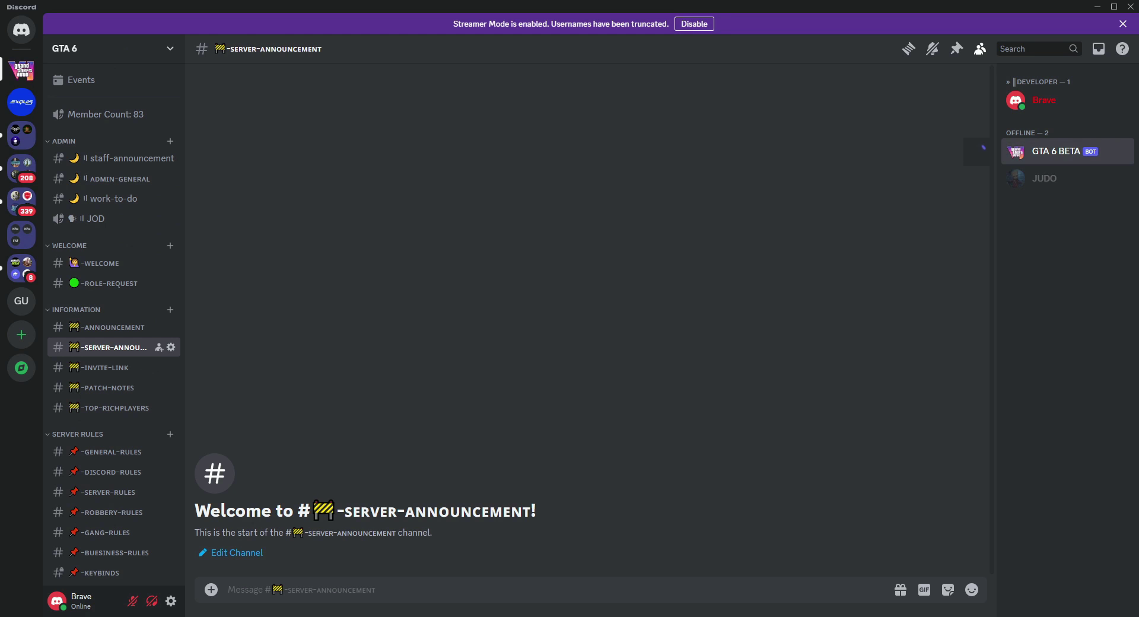
Step: Switch to the Discord Developer Portal in the browser, reset the GTA 6 BETA bot's token and copy the new one
{"action": "left_click", "coordinate": [1055, 151]}
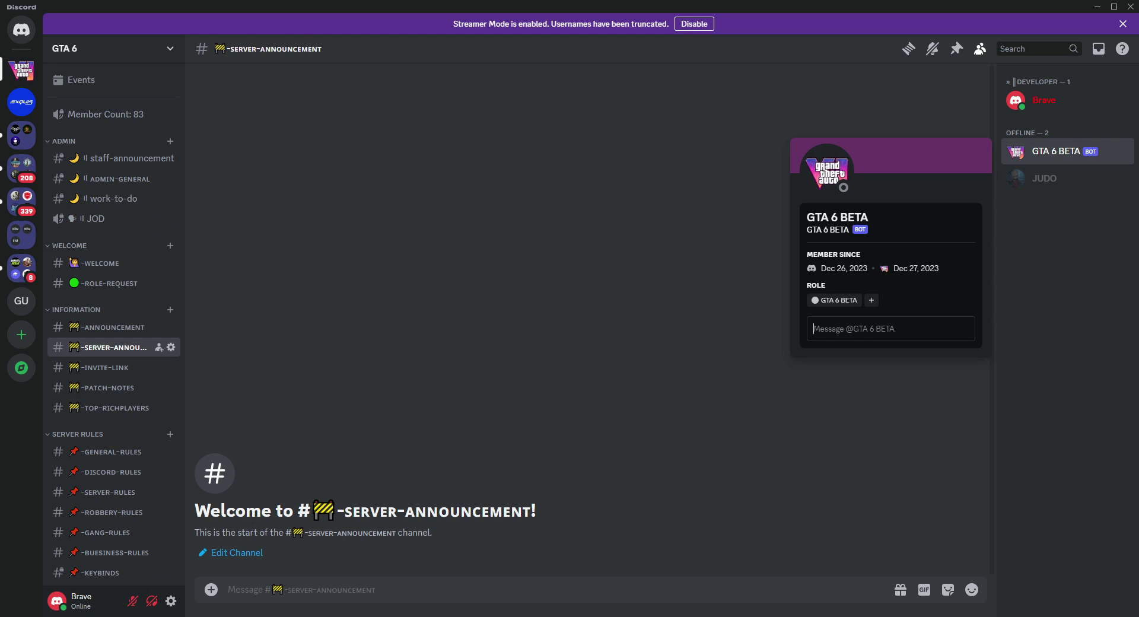
{"action": "mouse_move", "coordinate": [129, 616]}
{"action": "left_click", "coordinate": [130, 575]}
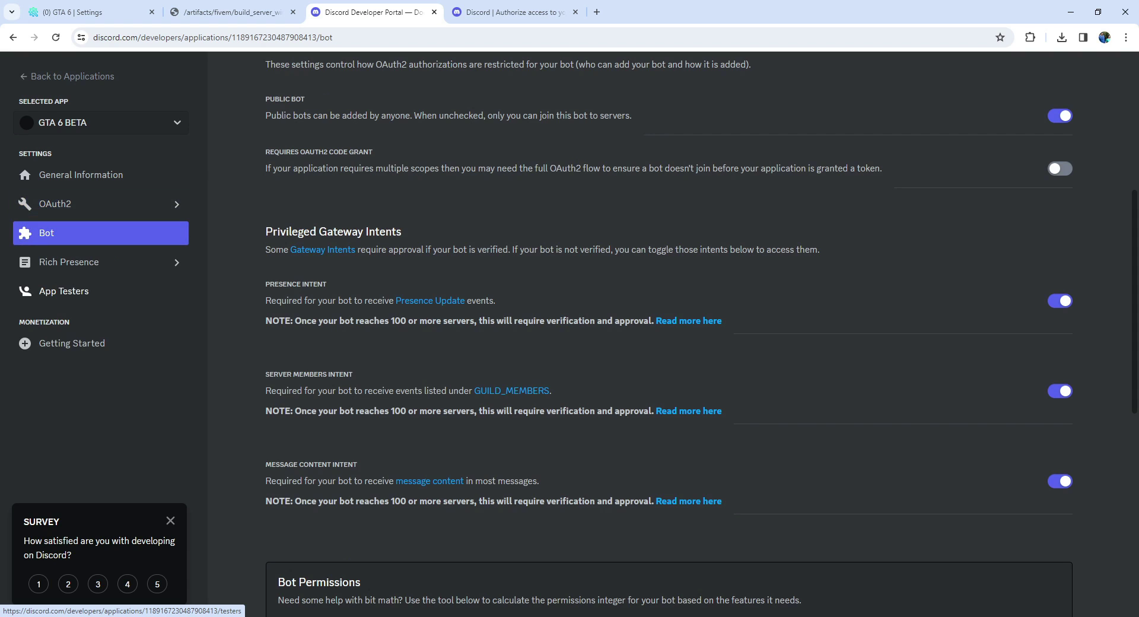
{"action": "scroll", "coordinate": [475, 314], "scroll_direction": "up", "scroll_amount": 6}
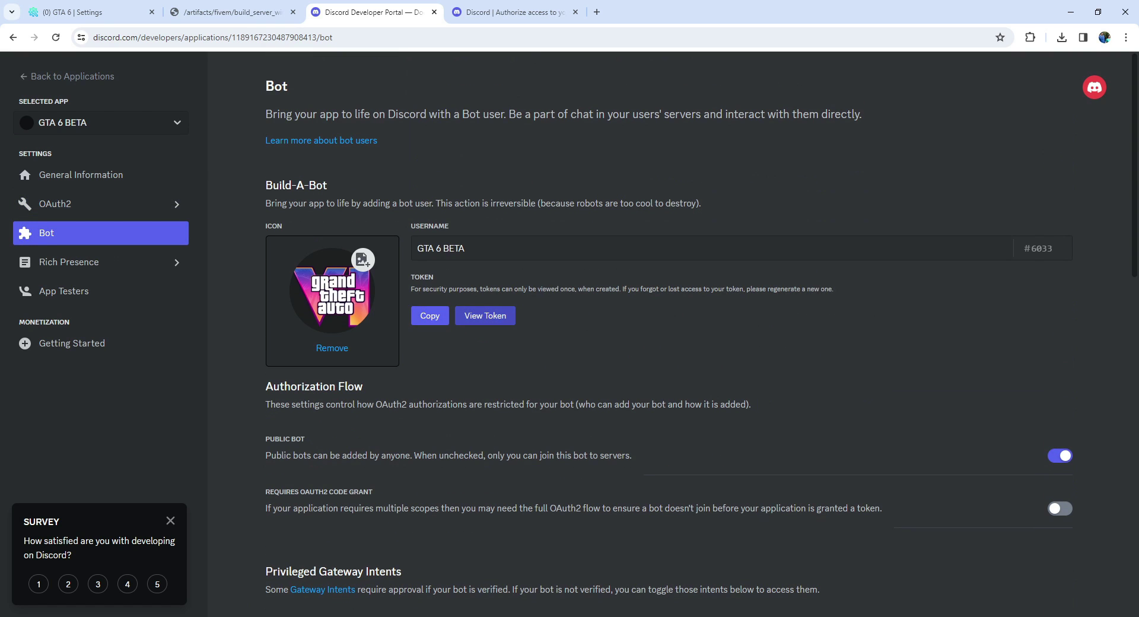
{"action": "left_click", "coordinate": [485, 321]}
{"action": "left_click", "coordinate": [485, 324]}
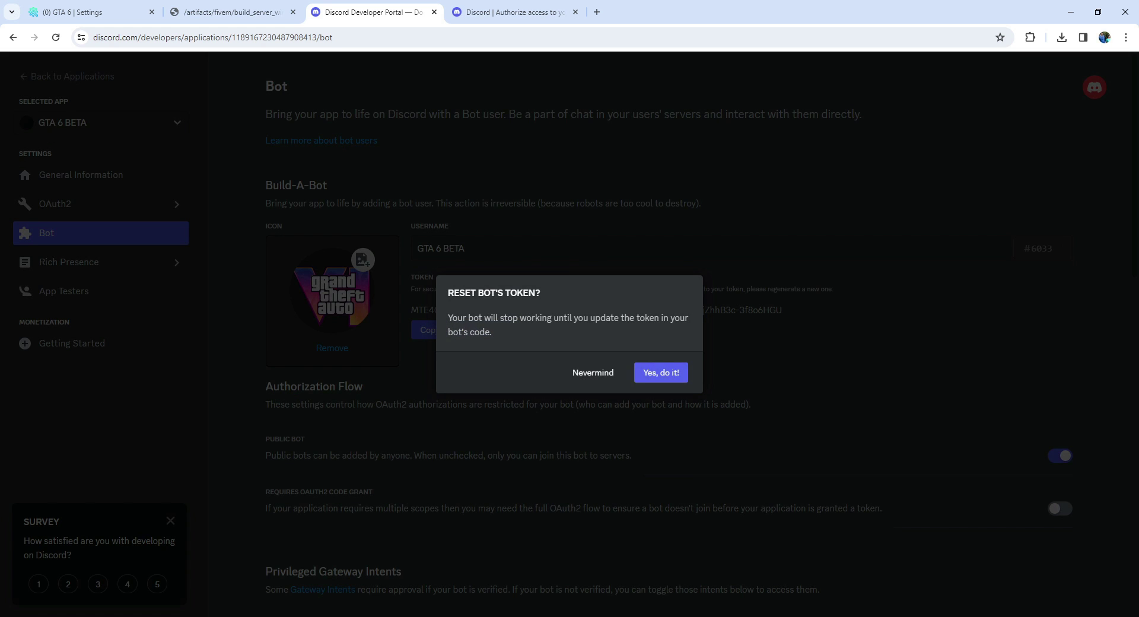
{"action": "left_click", "coordinate": [661, 371]}
{"action": "left_click", "coordinate": [428, 363]}
Step: Replace the bot token in txAdmin's Discord settings with the newly copied token and save the settings
{"action": "left_click", "coordinate": [89, 12]}
{"action": "triple_click", "coordinate": [551, 245]}
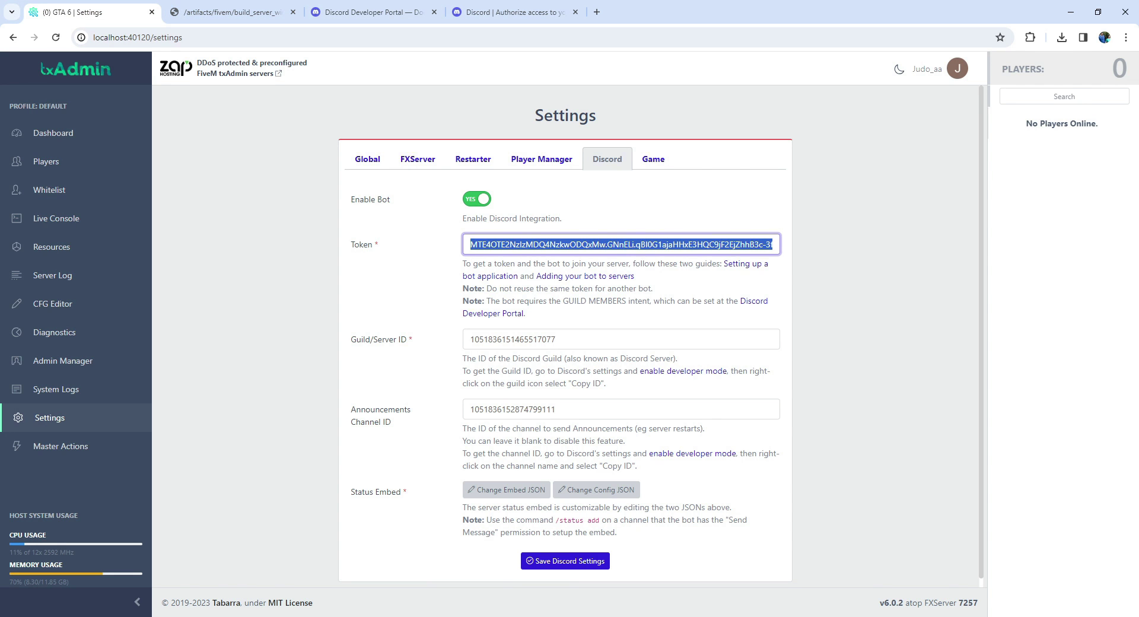
{"action": "key", "text": "ctrl+v"}
{"action": "left_click", "coordinate": [565, 561]}
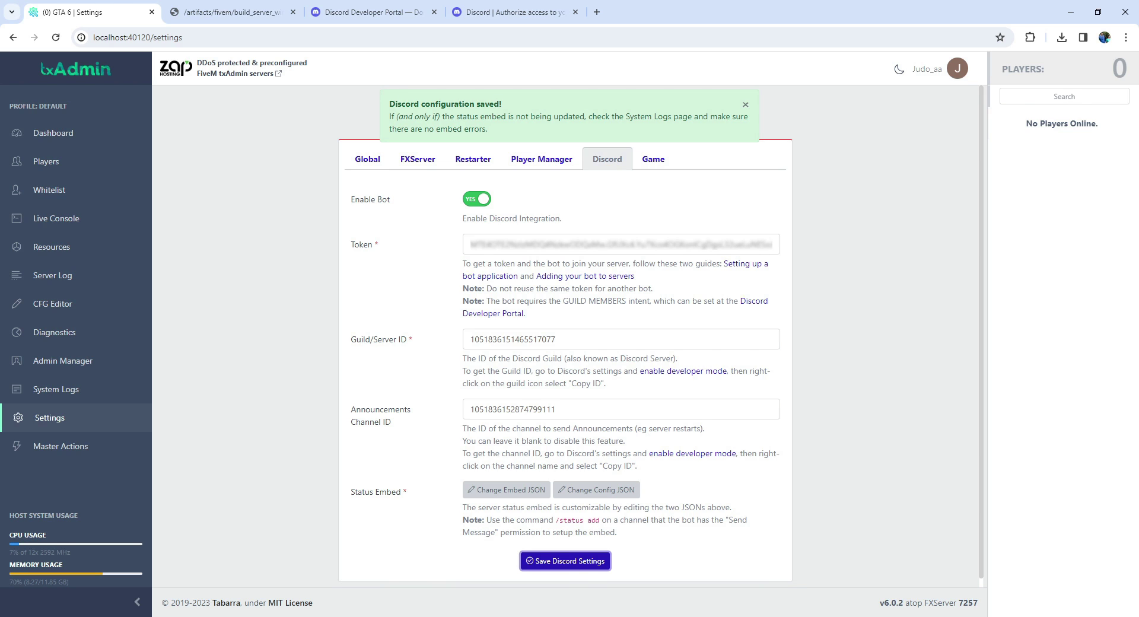
Step: Switch to the Discord app, check the GTA 6 BETA bot's status and open the server-status channel
{"action": "key", "text": "alt+Tab"}
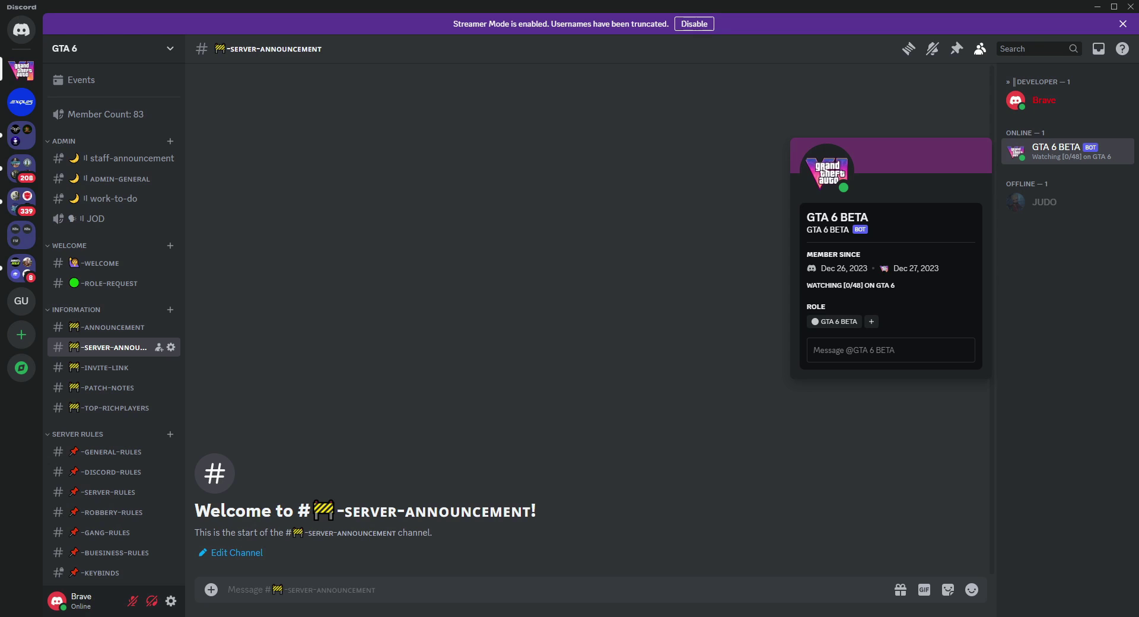
{"action": "key", "text": "Escape"}
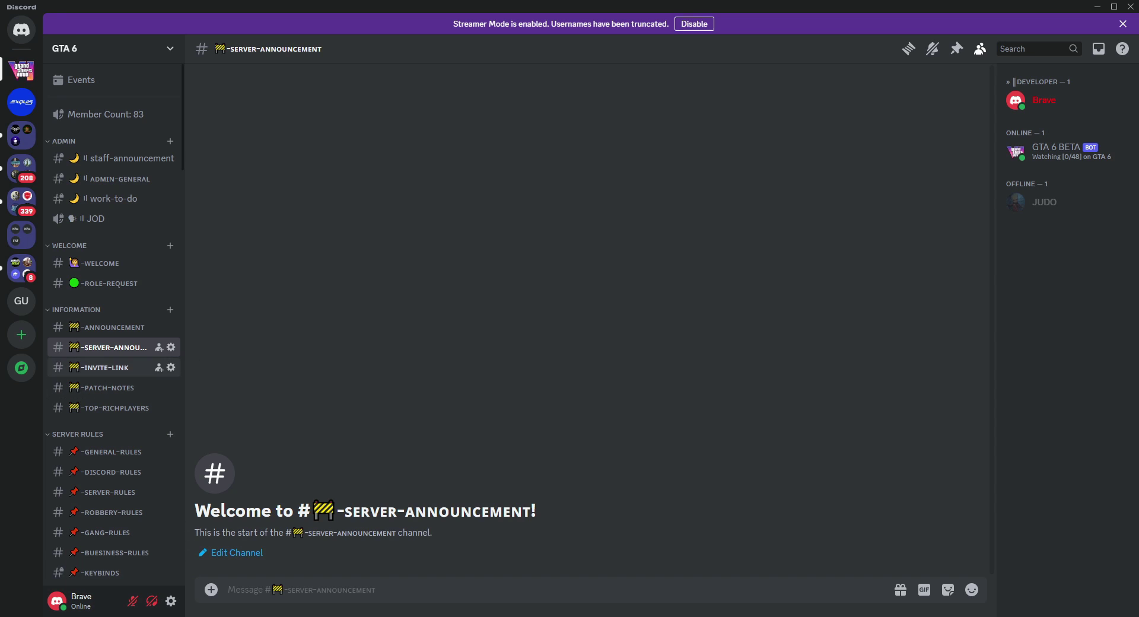
{"action": "scroll", "coordinate": [113, 424], "scroll_direction": "down", "scroll_amount": 4}
{"action": "left_click", "coordinate": [111, 399]}
Step: In txAdmin's Admin Manager, fill in the master account's Discord ID with the user ID copied from the Discord app and save
{"action": "key", "text": "alt+Tab"}
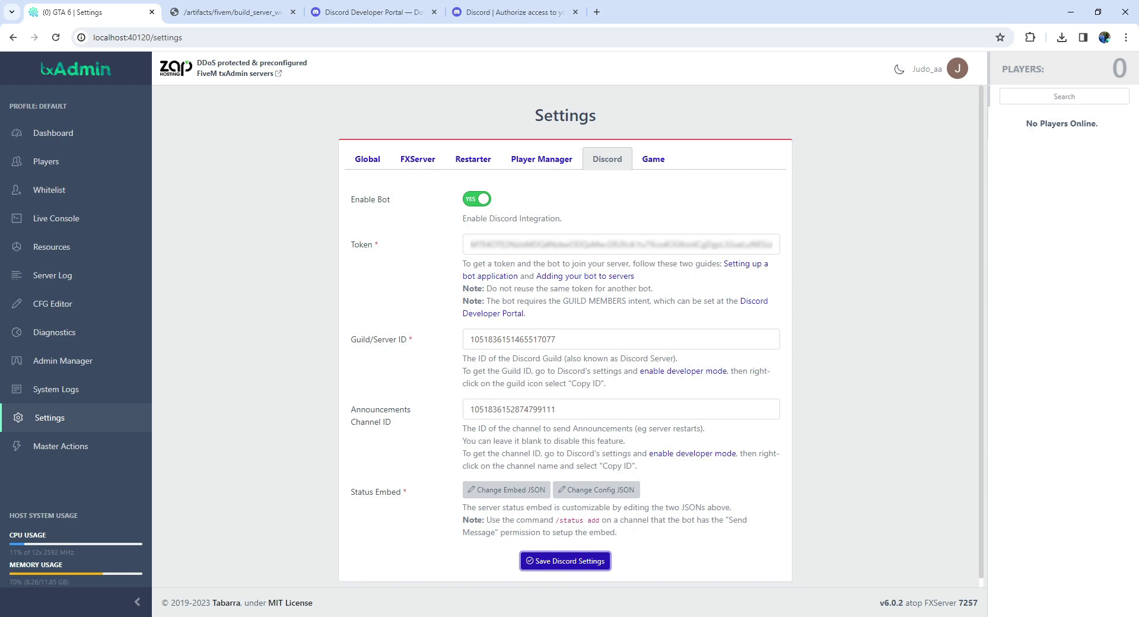
{"action": "left_click", "coordinate": [62, 360]}
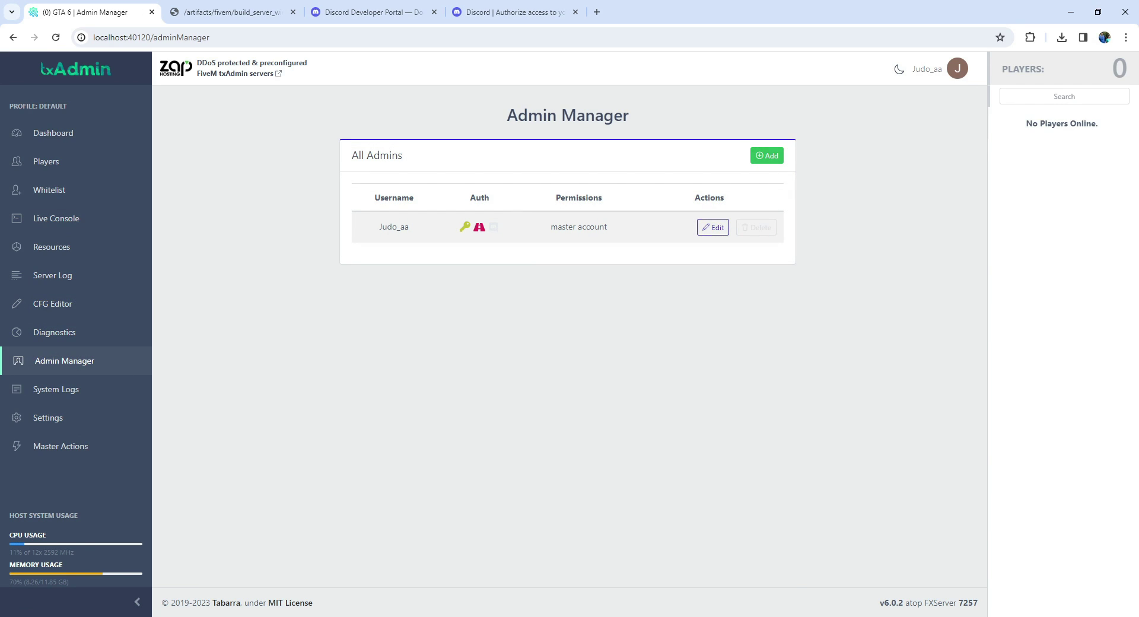
{"action": "left_click", "coordinate": [712, 227]}
{"action": "left_click", "coordinate": [599, 323]}
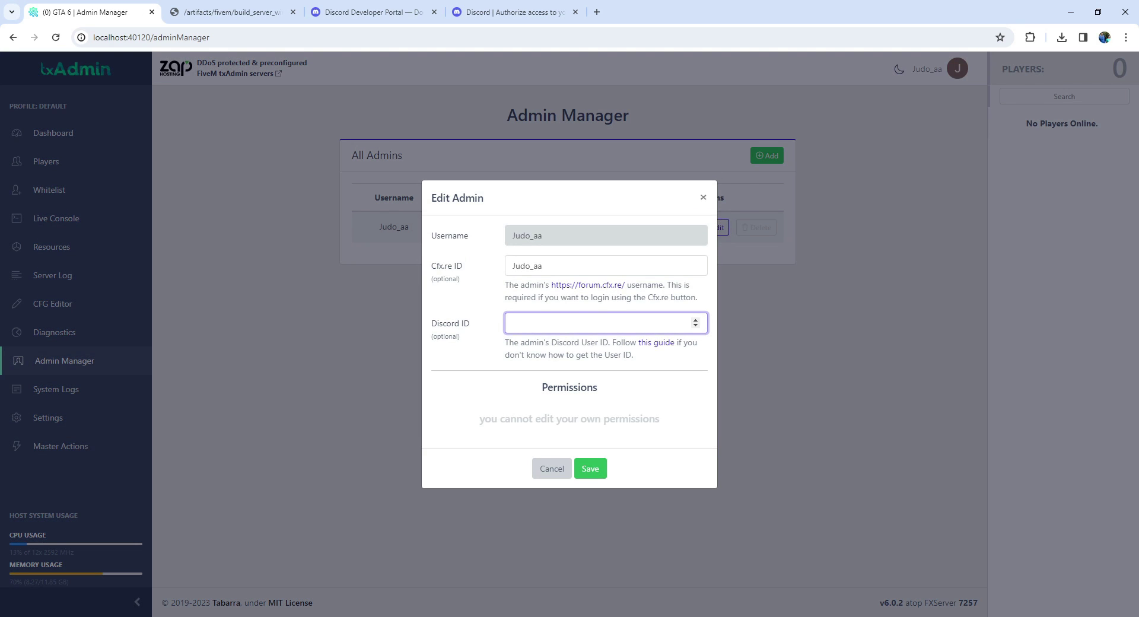
{"action": "key", "text": "alt+Tab"}
{"action": "right_click", "coordinate": [1044, 100]}
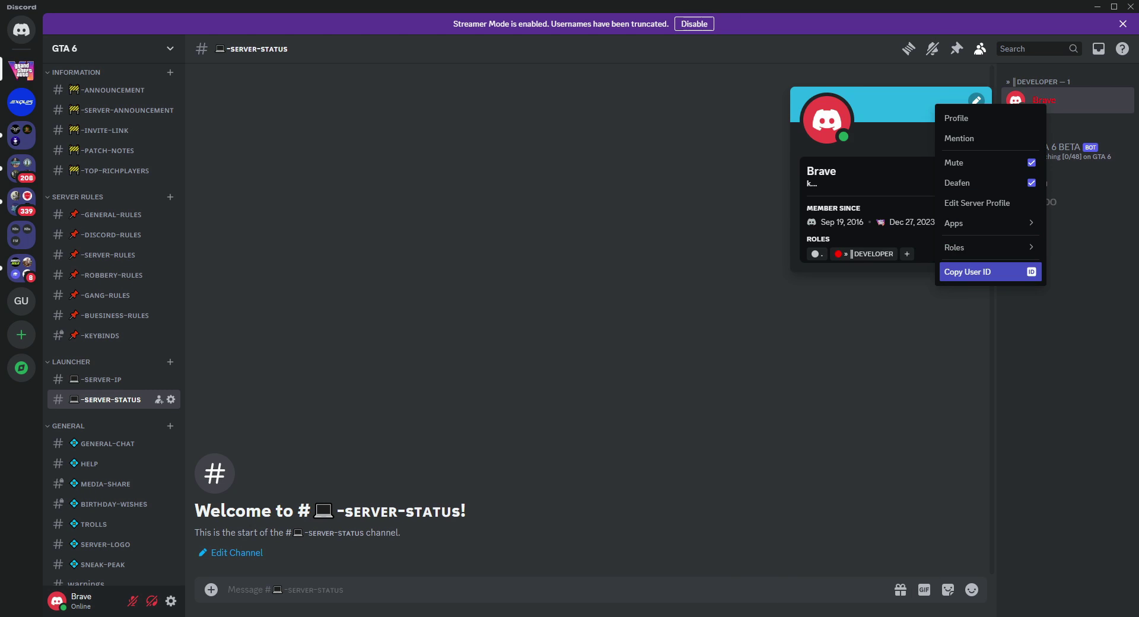
{"action": "left_click", "coordinate": [989, 271]}
{"action": "key", "text": "alt+Tab"}
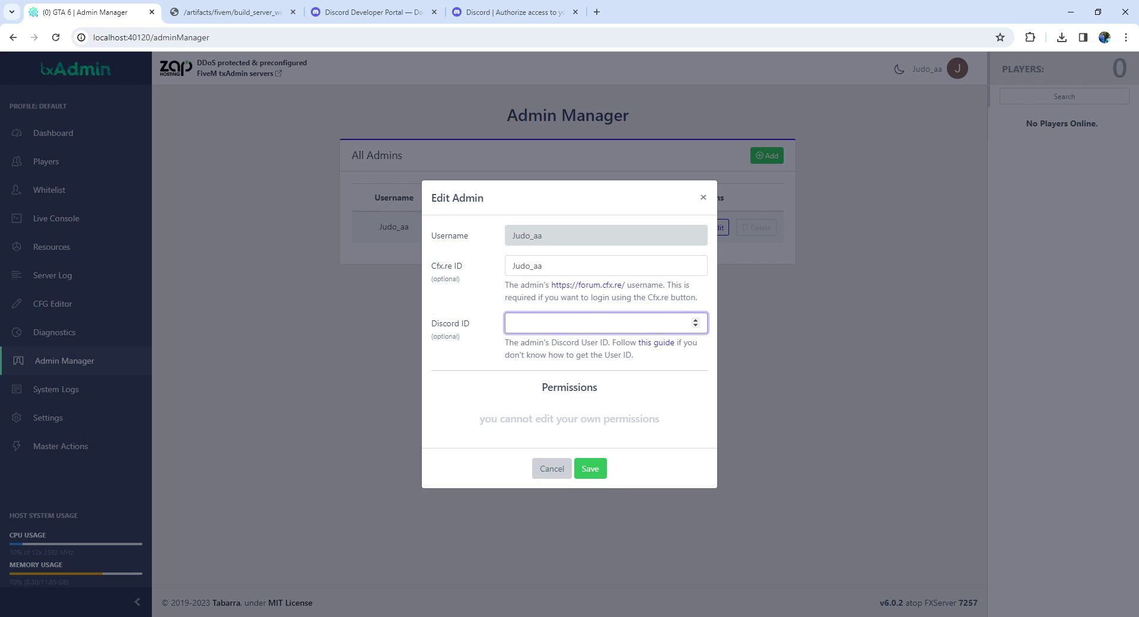
{"action": "key", "text": "ctrl+v"}
{"action": "left_click", "coordinate": [590, 468]}
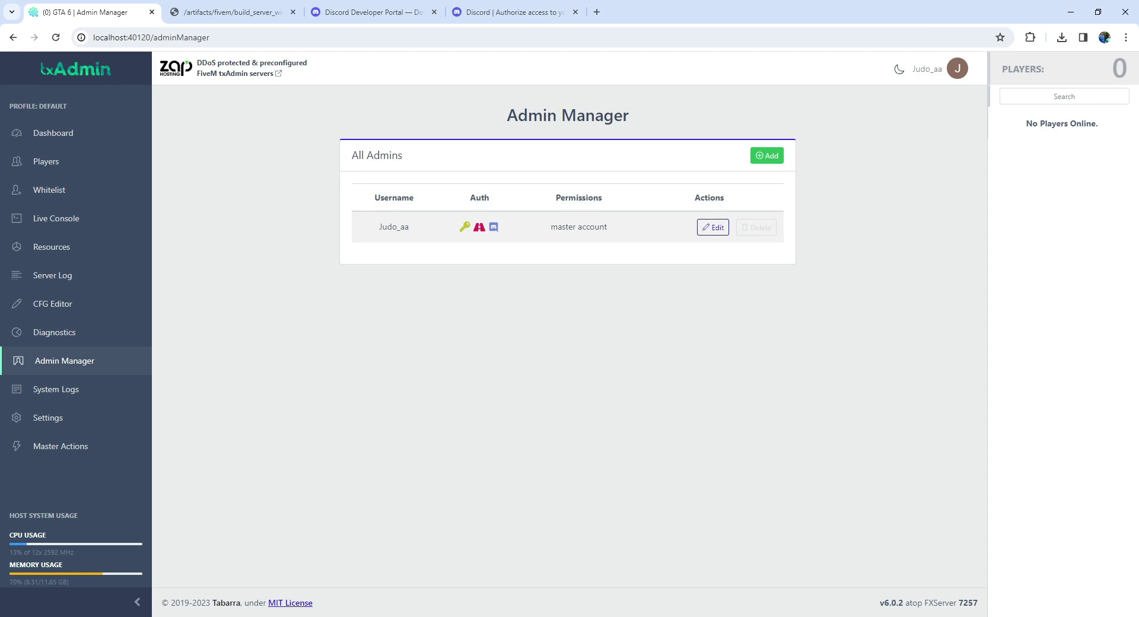
Step: Switch to the Discord app and try to create a server status embed in the server-status channel with /status add
{"action": "key", "text": "alt+Tab"}
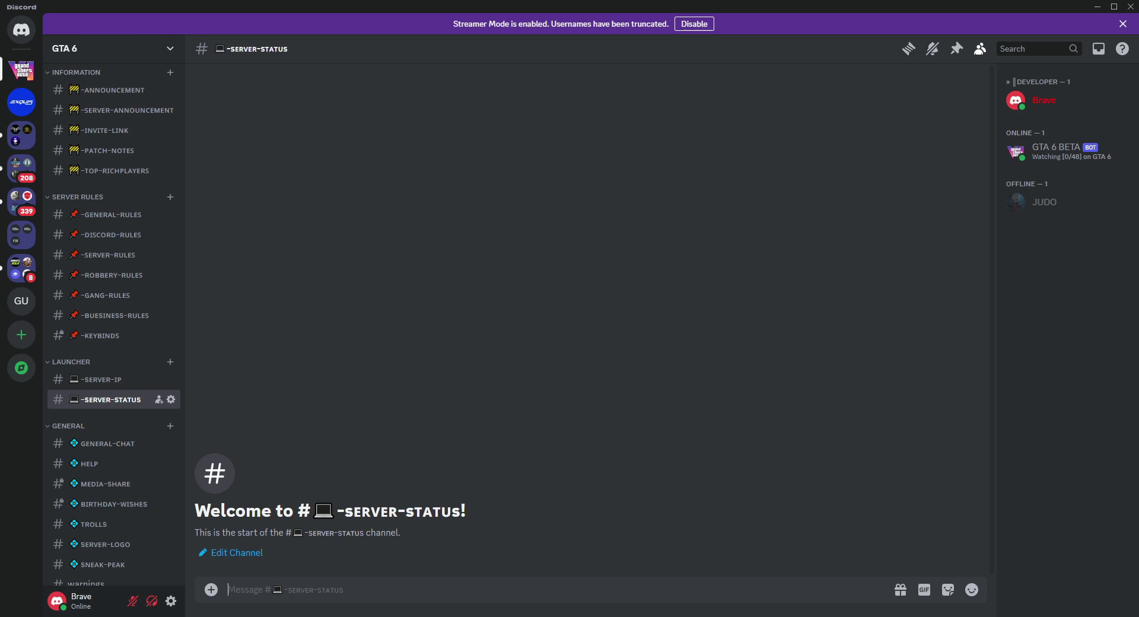
{"action": "type", "text": "/"}
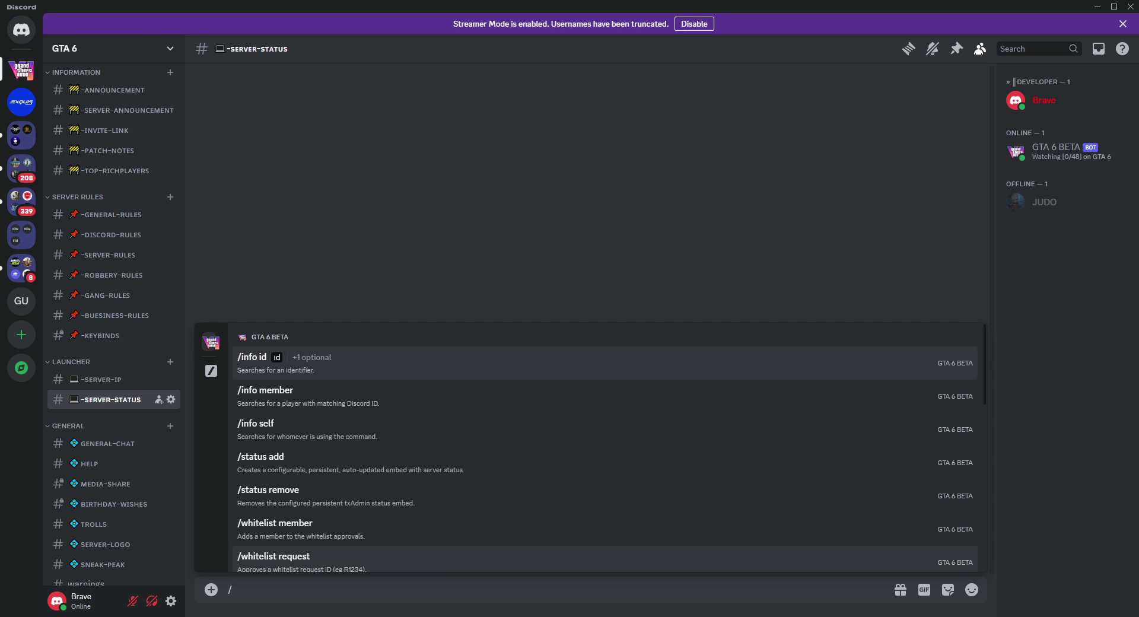
{"action": "key", "text": "Return"}
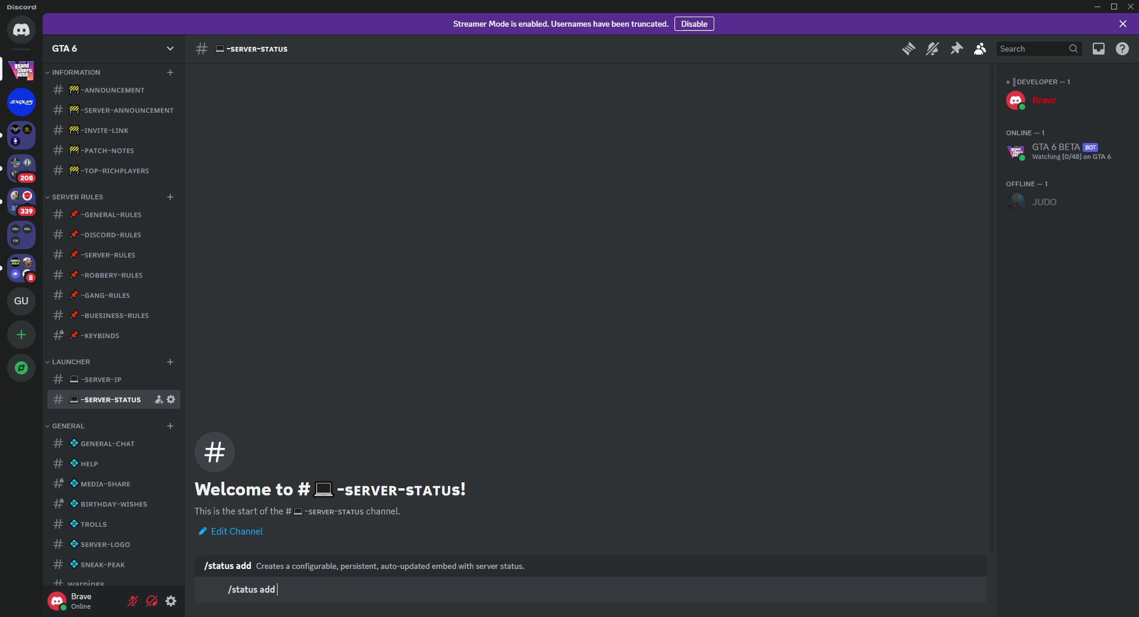
{"action": "key", "text": "Return"}
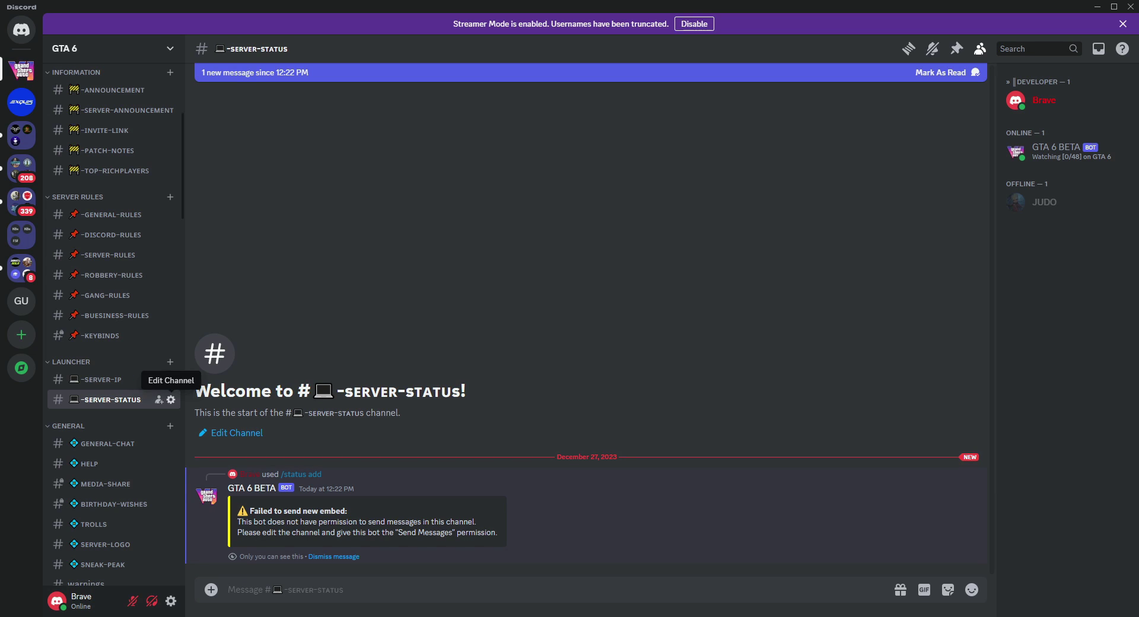
Step: Open the server-status channel's permissions and add the GTA 6 BETA bot to its roles and members
{"action": "left_click", "coordinate": [171, 399]}
{"action": "left_click", "coordinate": [305, 90]}
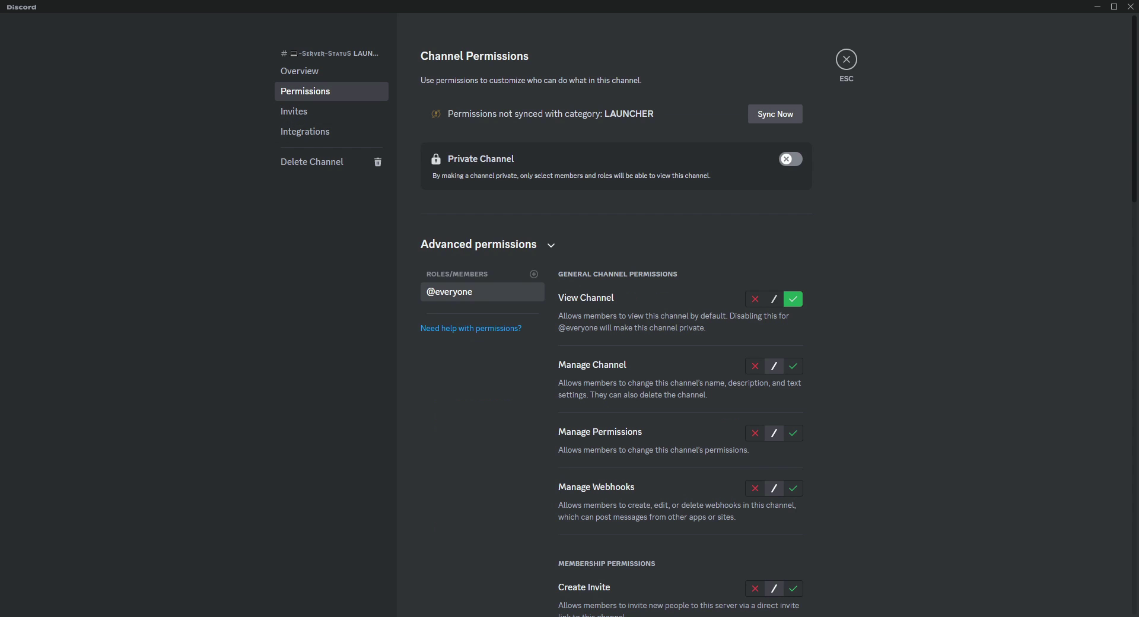
{"action": "left_click", "coordinate": [533, 274]}
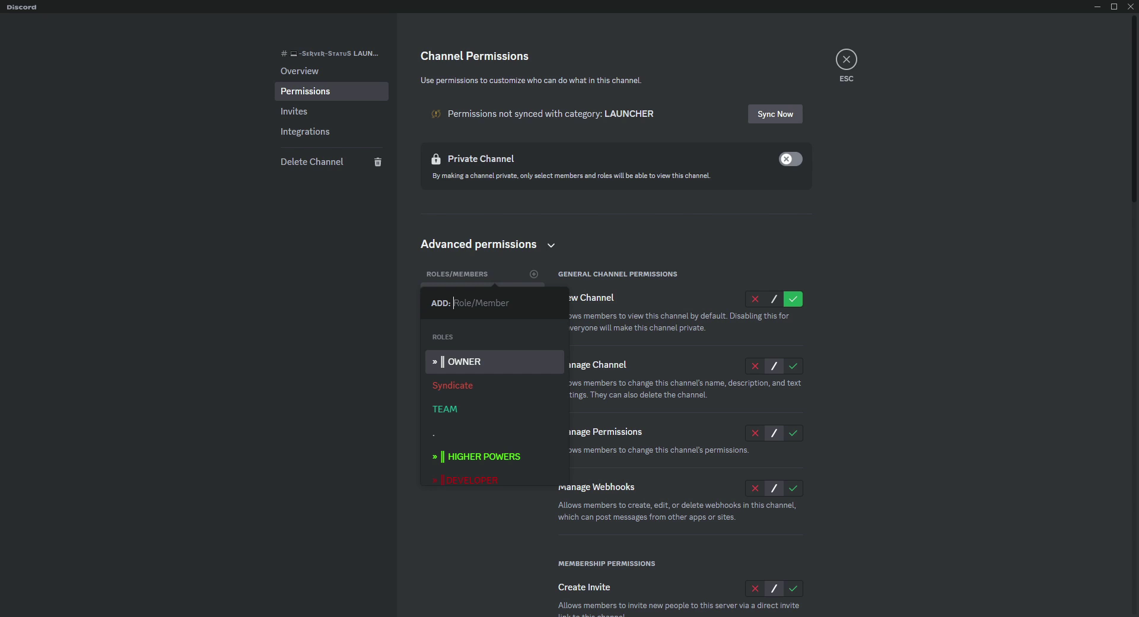
{"action": "type", "text": "gta"}
{"action": "key", "text": "Down"}
{"action": "key", "text": "Return"}
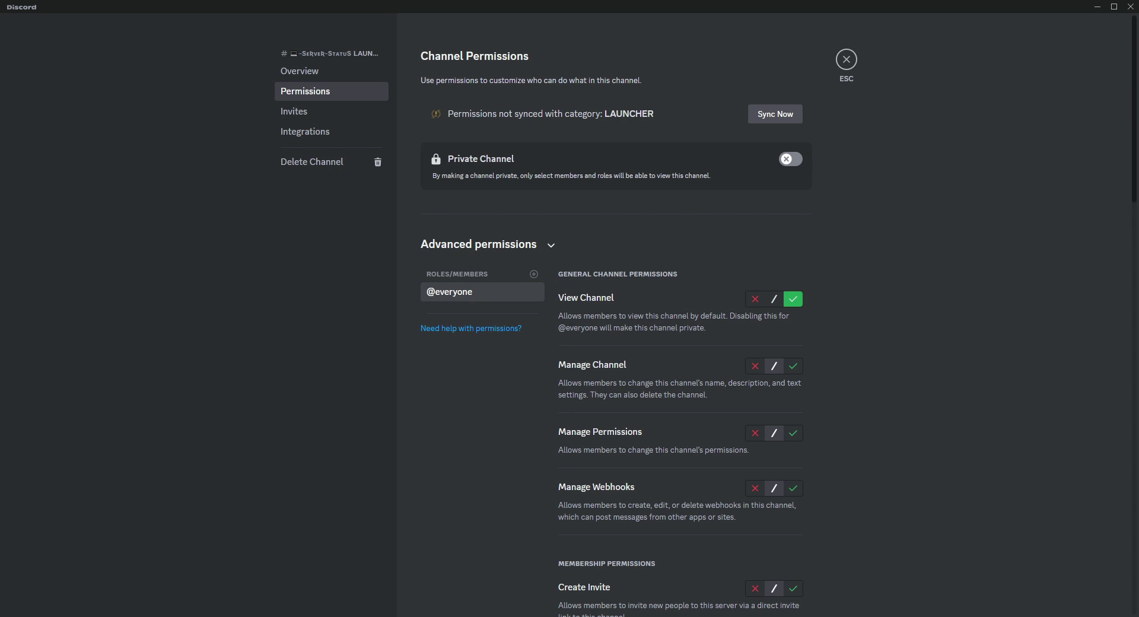
Step: Allow GTA 6 BETA the View Channel, Manage Channel and Send Messages permissions, save the changes and leave the channel settings
{"action": "left_click", "coordinate": [793, 299]}
{"action": "left_click", "coordinate": [793, 354]}
{"action": "scroll", "coordinate": [793, 367], "scroll_direction": "down", "scroll_amount": 3}
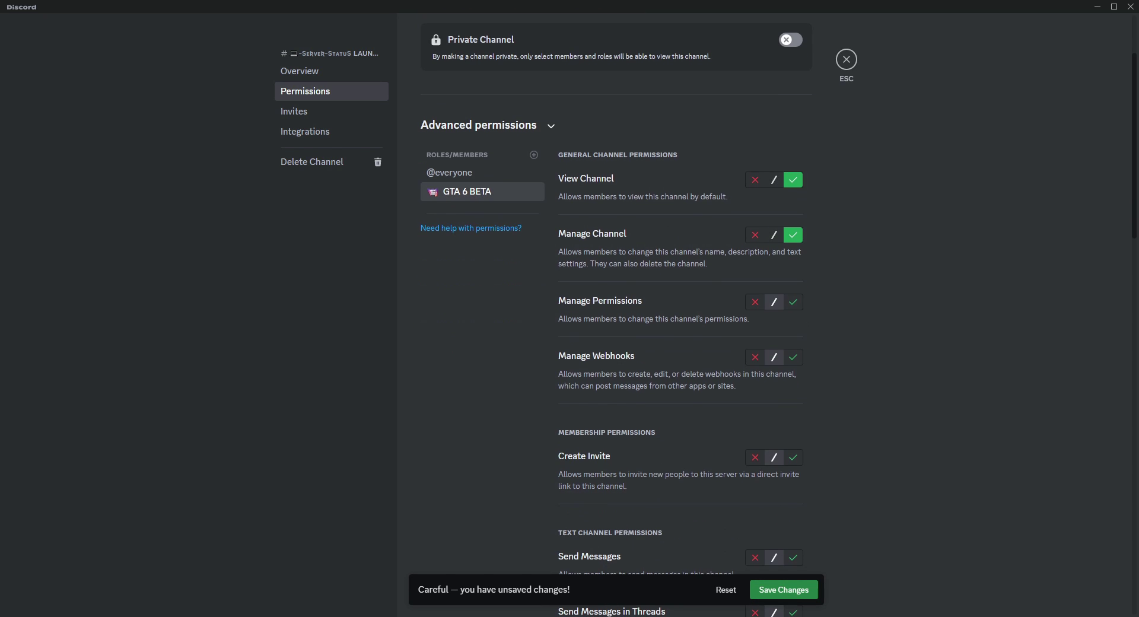
{"action": "left_click", "coordinate": [793, 499]}
{"action": "left_click", "coordinate": [783, 589]}
{"action": "key", "text": "Escape"}
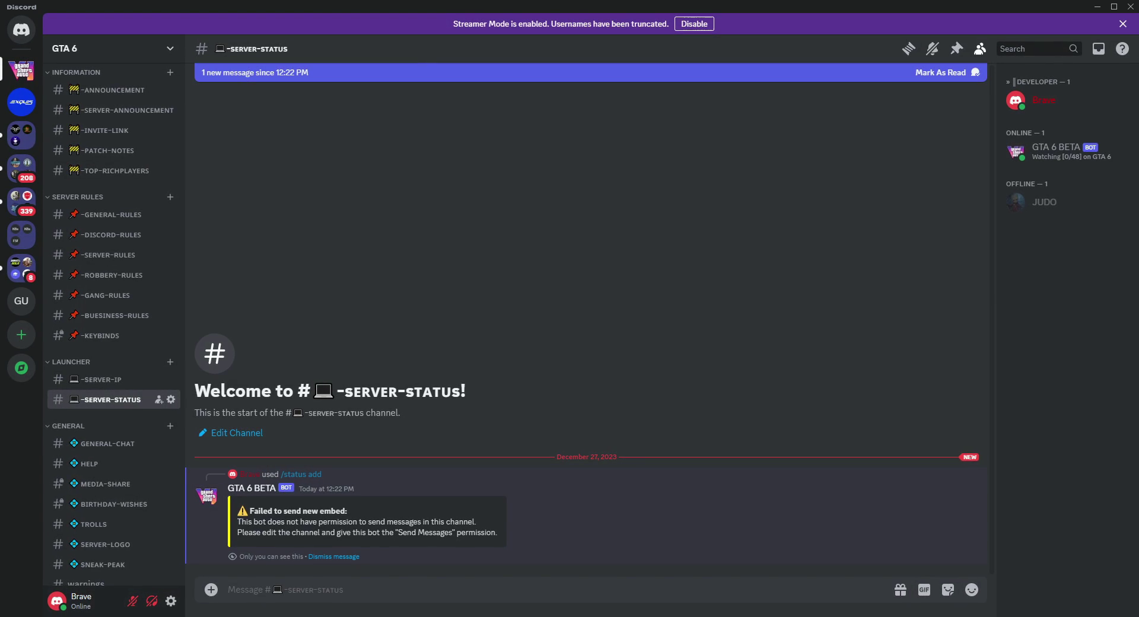
Step: Run the bot's /status add command in the server-status channel
{"action": "type", "text": "/sta"}
{"action": "key", "text": "Return"}
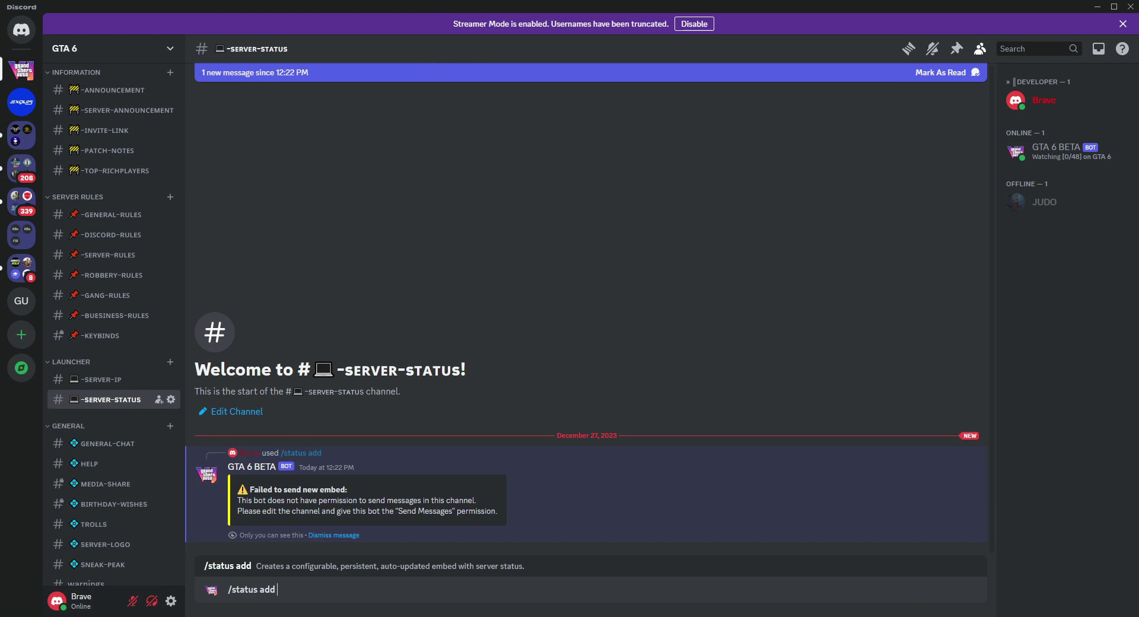
{"action": "key", "text": "Return"}
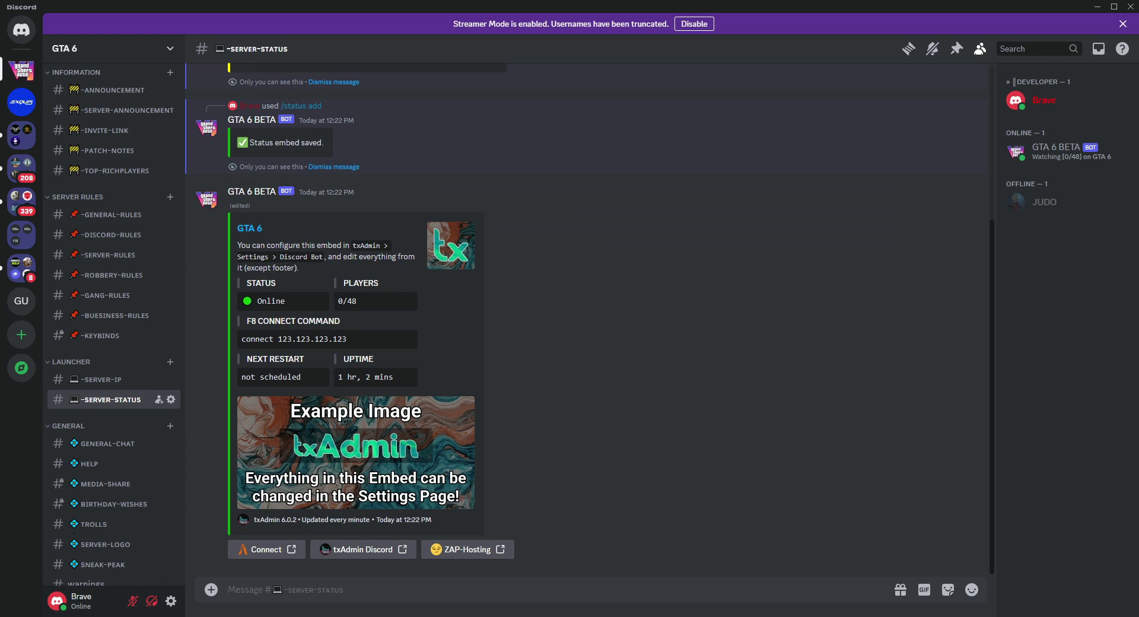
Step: Switch to txAdmin in the browser and open the status embed's JSON from the Discord settings at its image entry
{"action": "mouse_move", "coordinate": [130, 616]}
{"action": "left_click", "coordinate": [131, 578]}
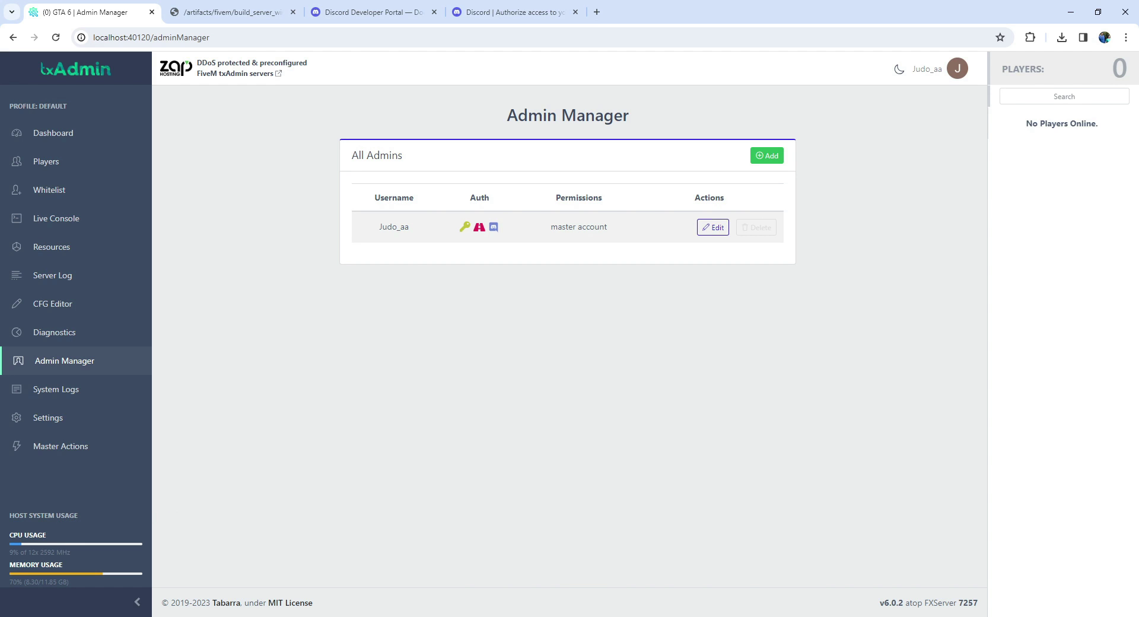
{"action": "left_click", "coordinate": [49, 418]}
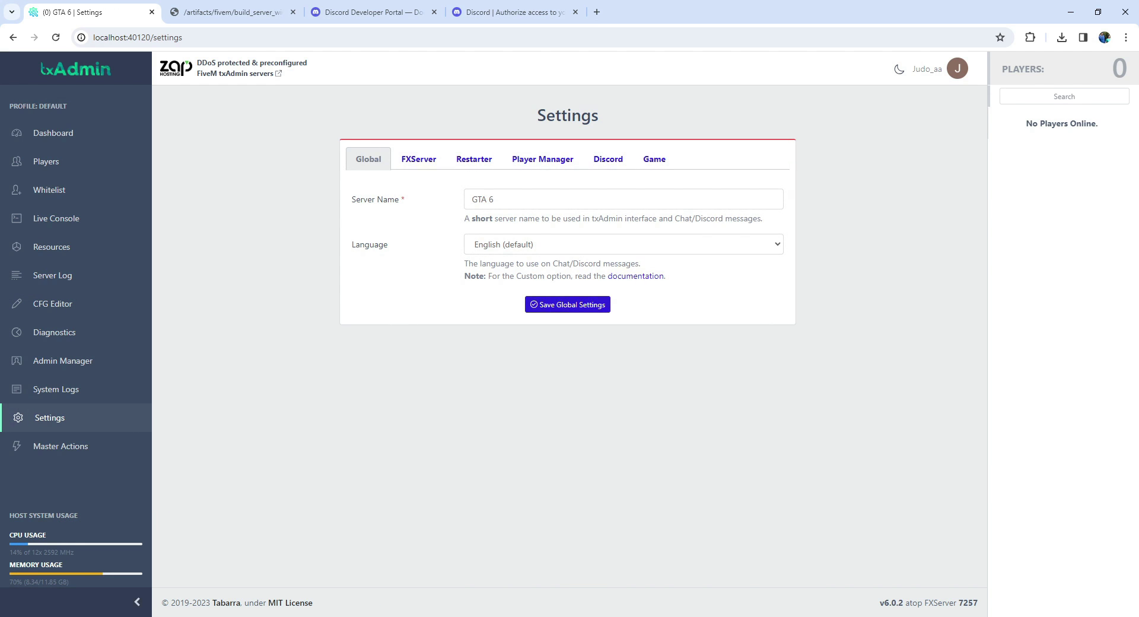
{"action": "left_click", "coordinate": [608, 159]}
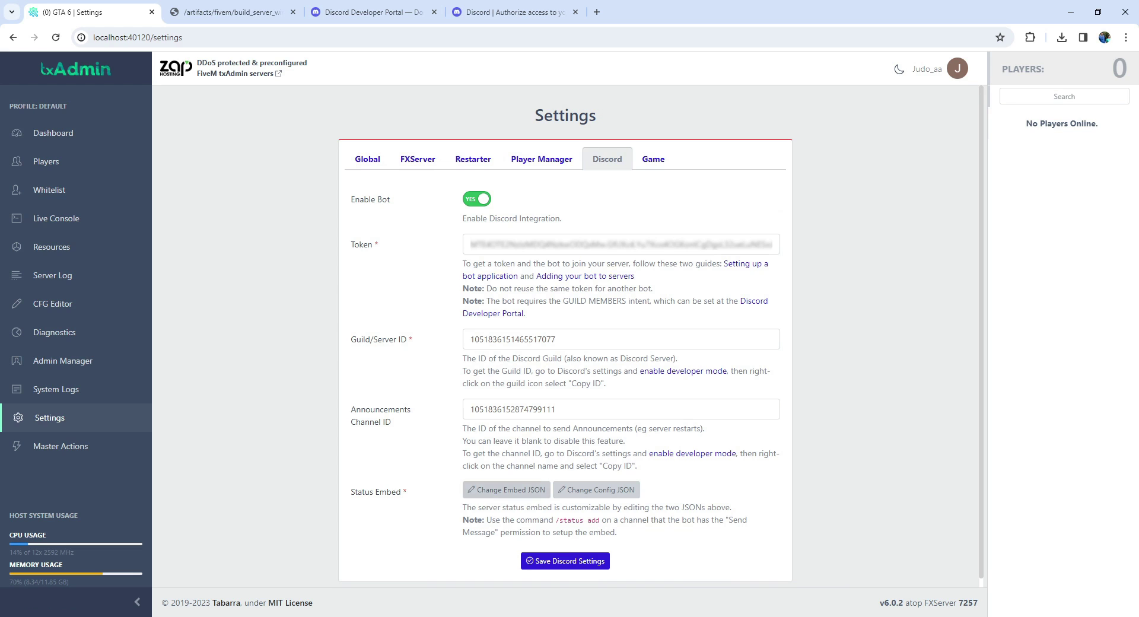
{"action": "left_click", "coordinate": [506, 489]}
{"action": "scroll", "coordinate": [533, 391], "scroll_direction": "down", "scroll_amount": 5}
Step: Replace the embed's image URL with the link of the banner in Discord's media-share channel, save the Discord settings and check the embed
{"action": "key", "text": "alt+Tab"}
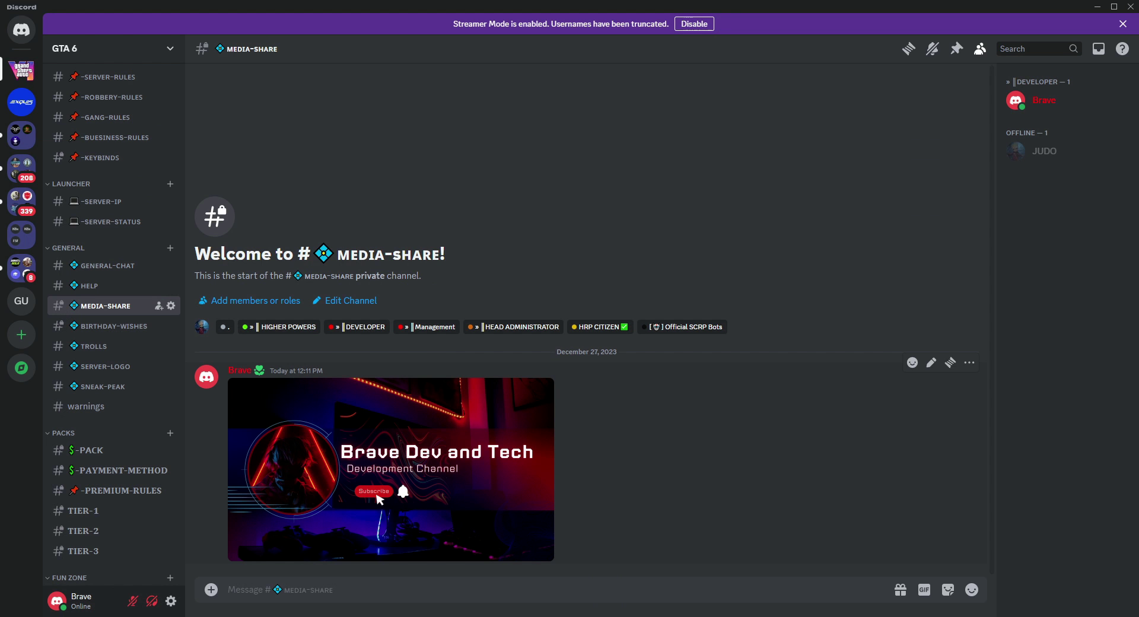
{"action": "right_click", "coordinate": [405, 506]}
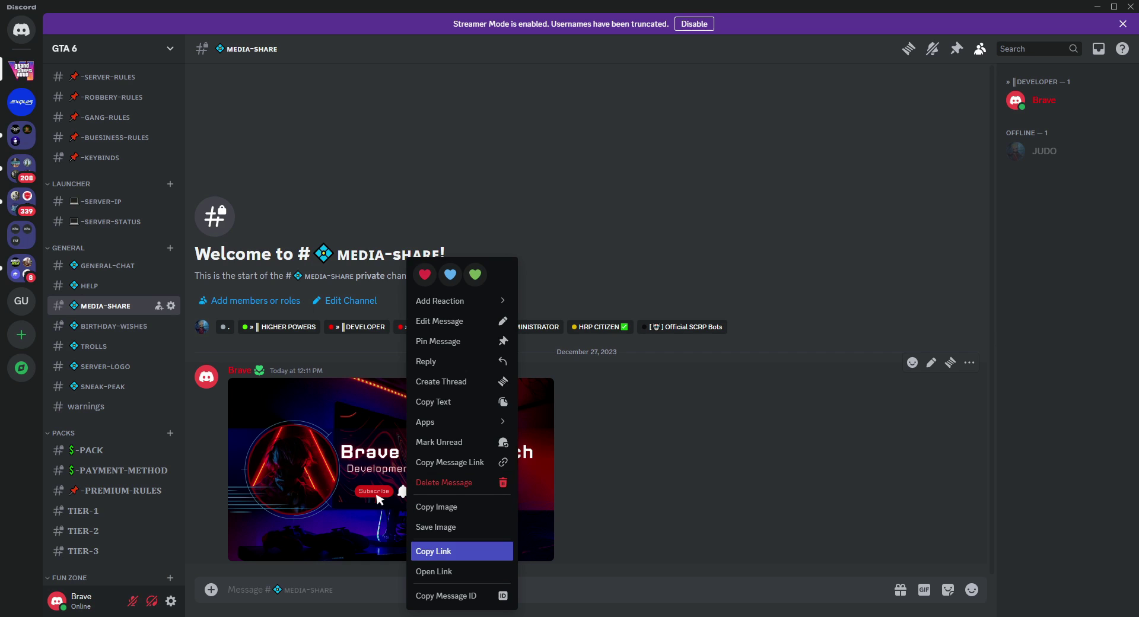
{"action": "left_click", "coordinate": [461, 551]}
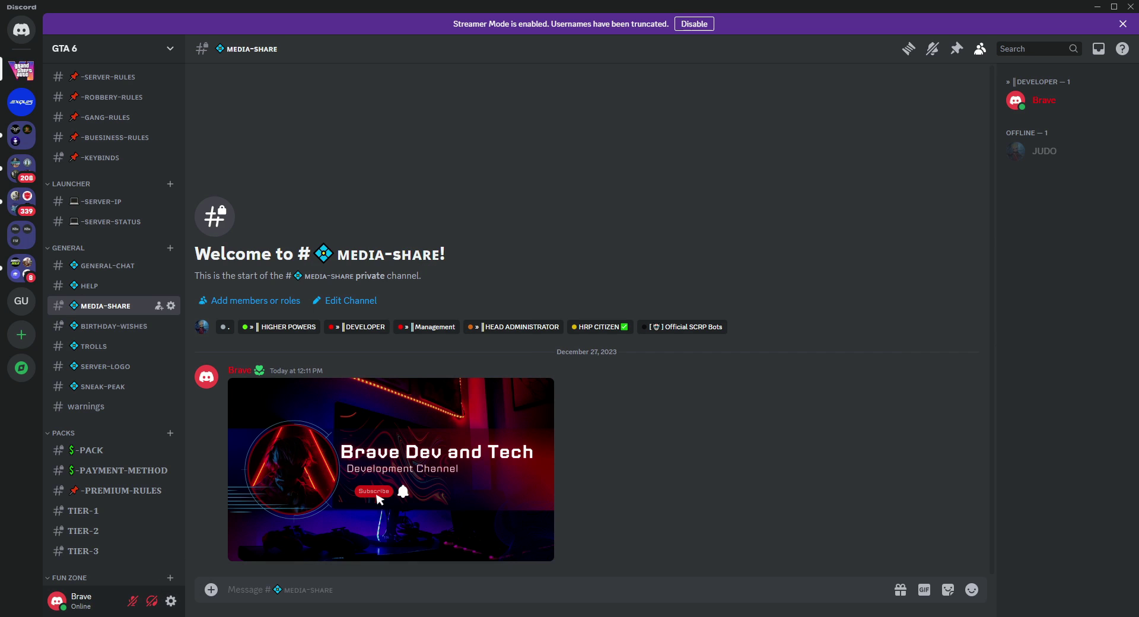
{"action": "key", "text": "alt+Tab"}
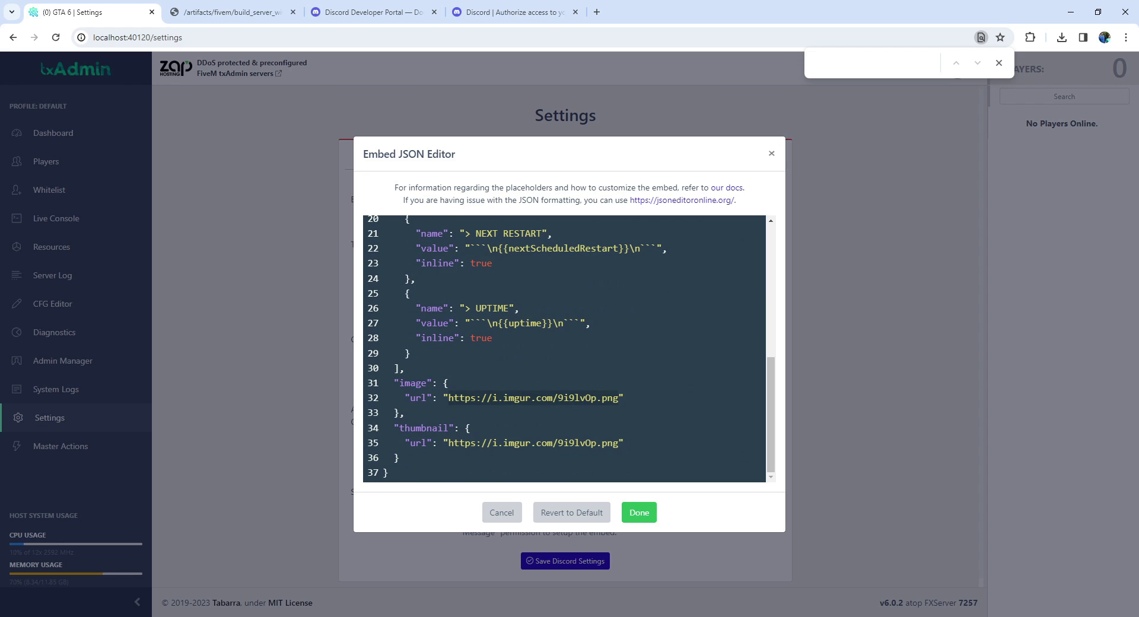
{"action": "key", "text": "ctrl+v"}
{"action": "left_click", "coordinate": [639, 511]}
{"action": "left_click", "coordinate": [565, 560]}
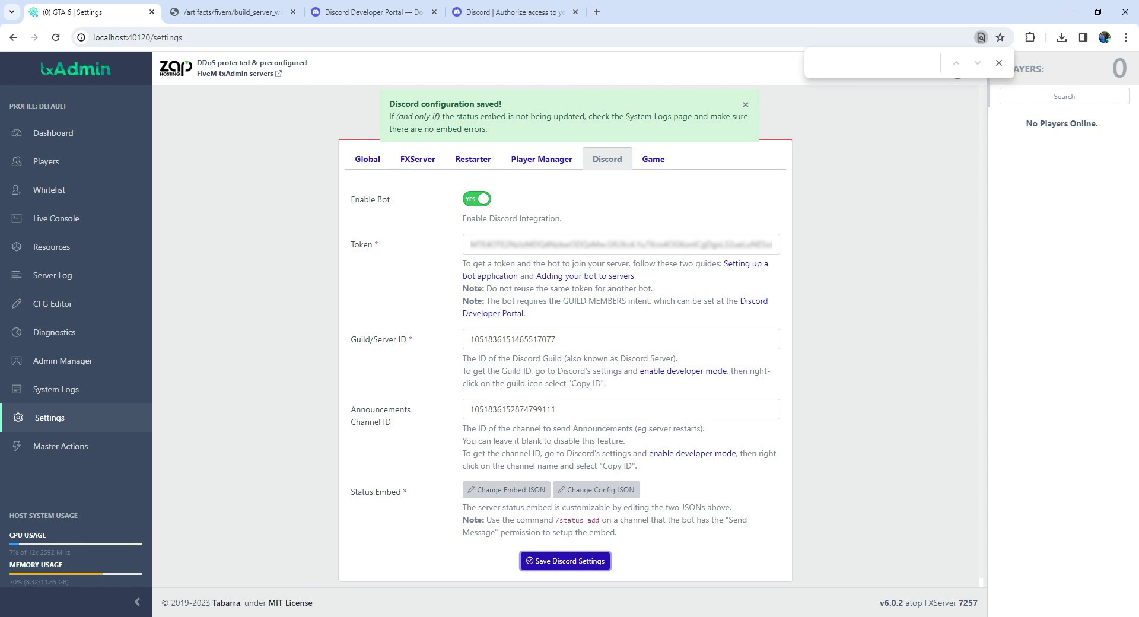
{"action": "key", "text": "alt+Tab"}
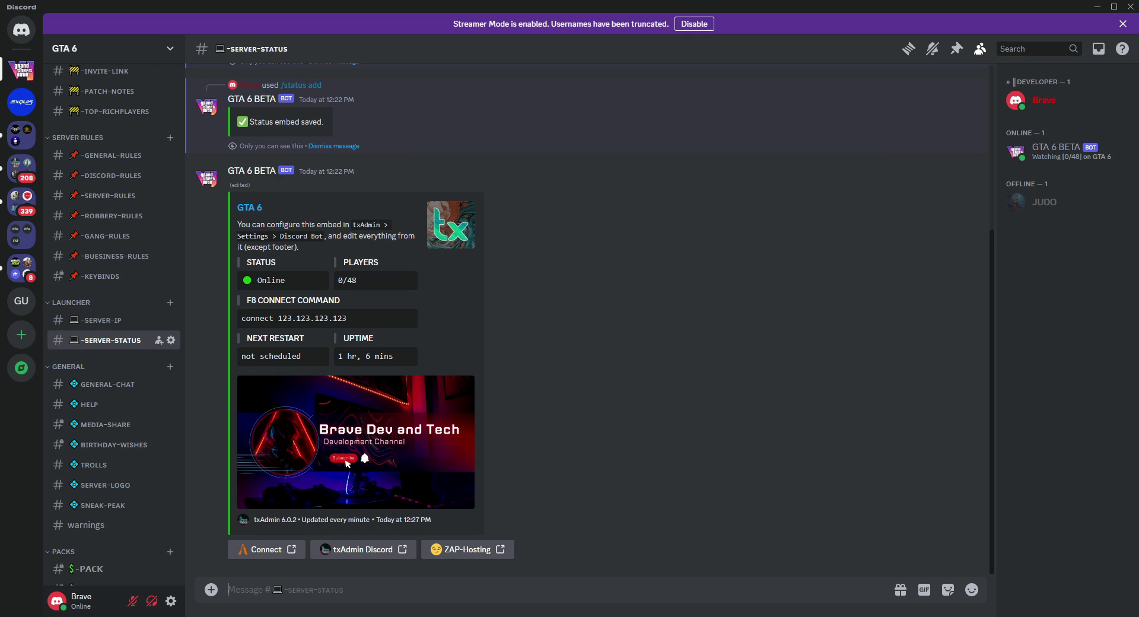
{"action": "key", "text": "alt+Tab"}
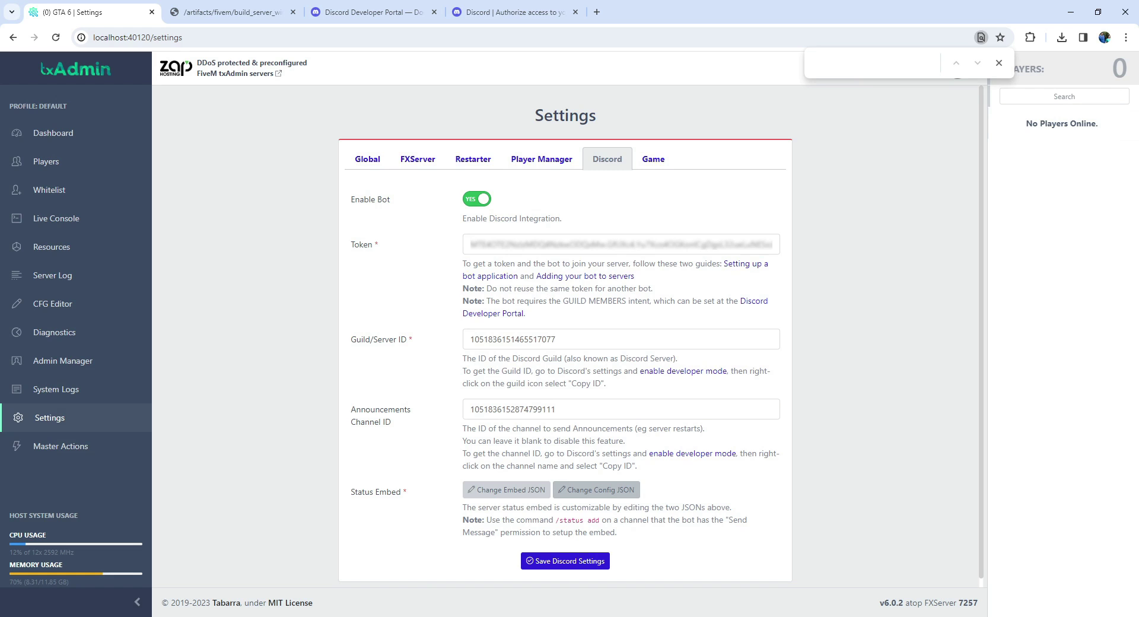
Step: Open the status embed's config JSON and review its status strings, colors and button entries
{"action": "left_click", "coordinate": [595, 490]}
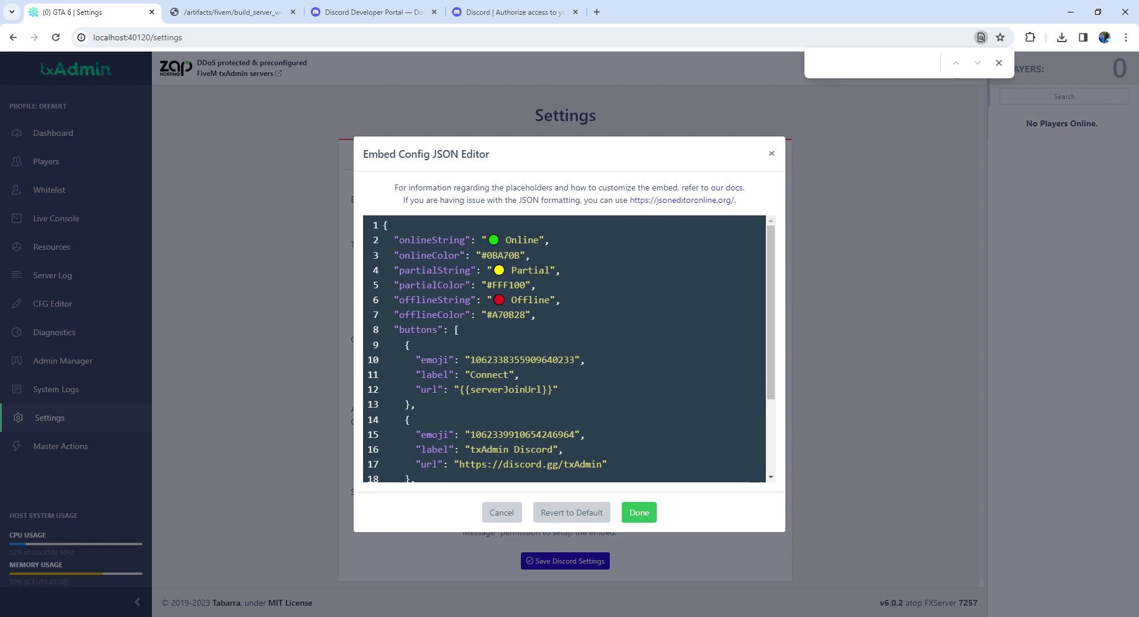
{"action": "scroll", "coordinate": [564, 349], "scroll_direction": "down", "scroll_amount": 2}
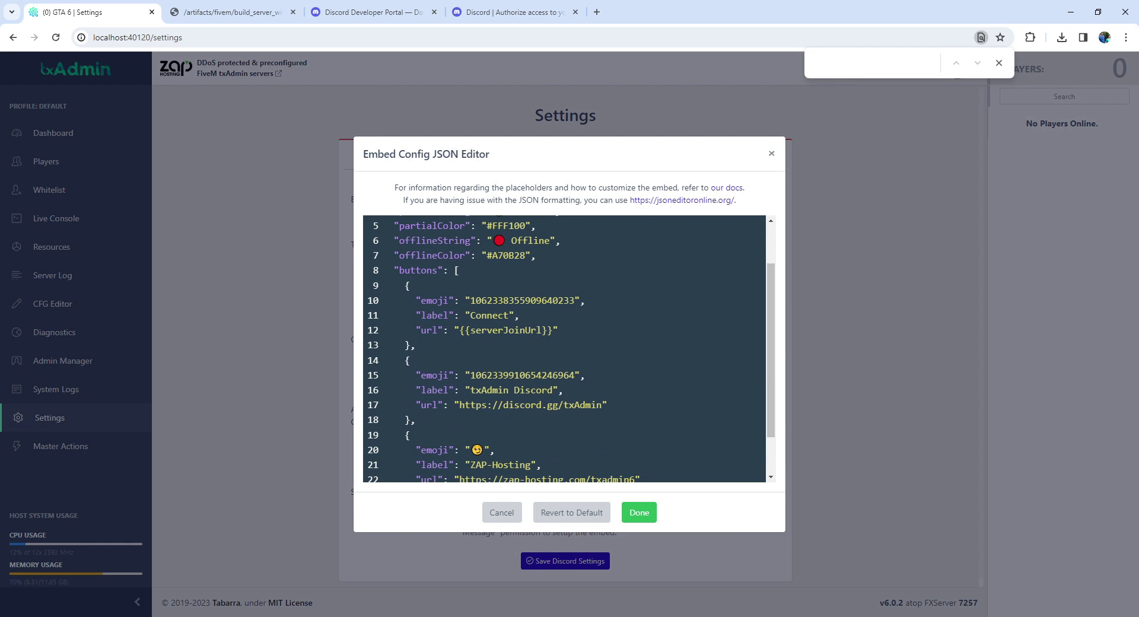
{"action": "scroll", "coordinate": [564, 349], "scroll_direction": "up", "scroll_amount": 2}
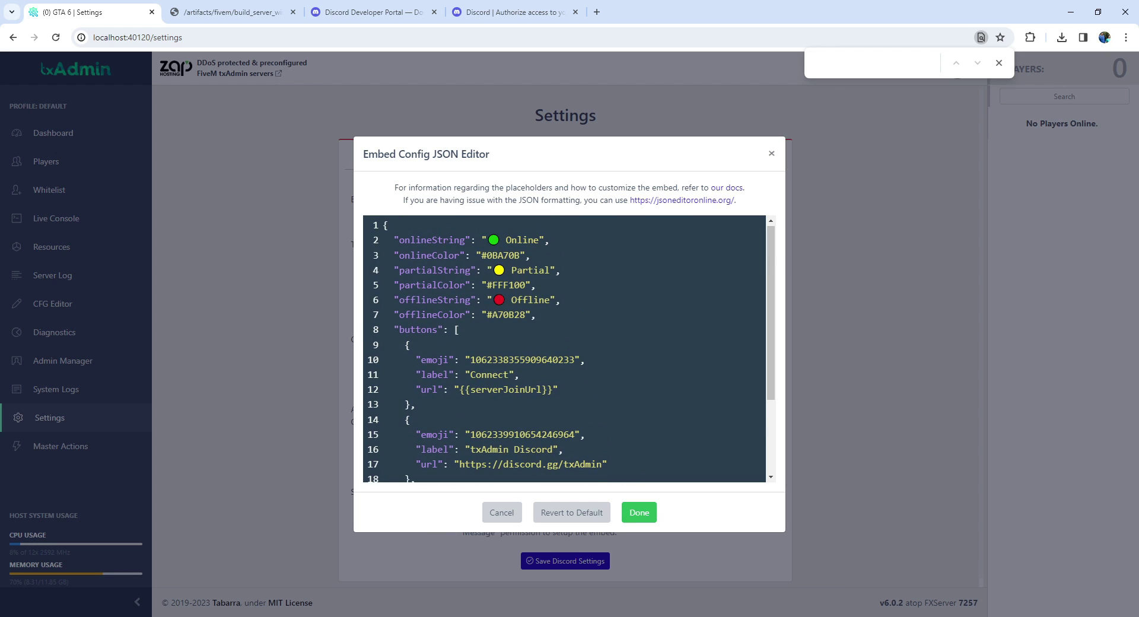
{"action": "scroll", "coordinate": [564, 349], "scroll_direction": "down", "scroll_amount": 4}
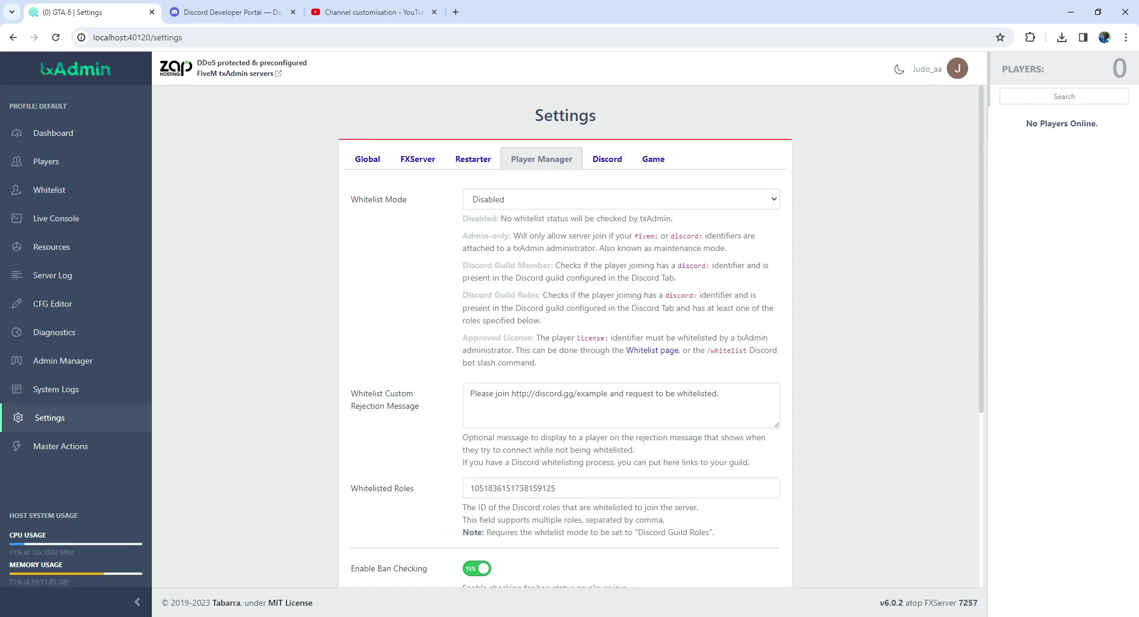
Step: Set the whitelist mode to Discord Guild Roles in the Player Manager settings
{"action": "scroll", "coordinate": [584, 266], "scroll_direction": "down", "scroll_amount": 4}
{"action": "scroll", "coordinate": [584, 266], "scroll_direction": "up", "scroll_amount": 4}
{"action": "left_click", "coordinate": [585, 199]}
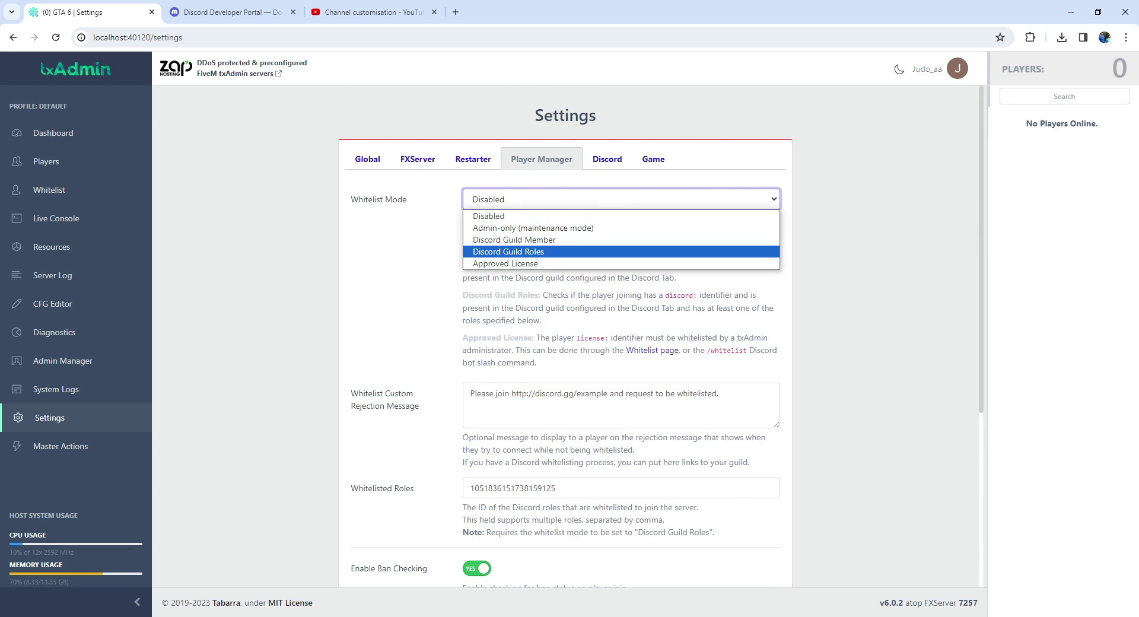
{"action": "left_click", "coordinate": [508, 251]}
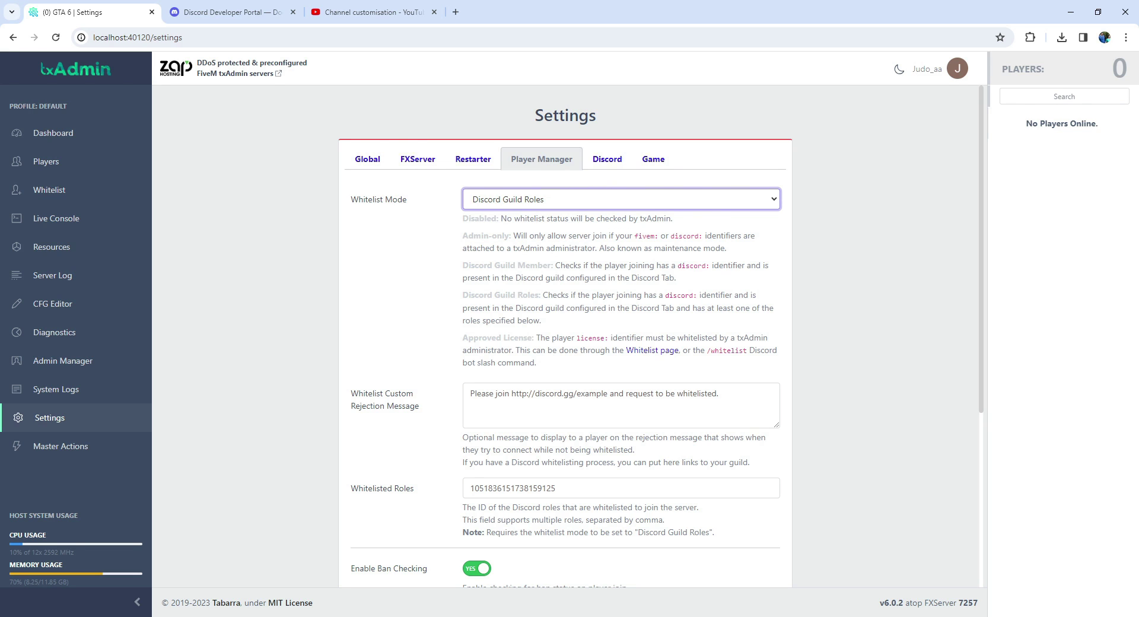
Step: Switch to Discord, leave the server settings and check the offline member's roles in their profile
{"action": "key", "text": "alt+Tab"}
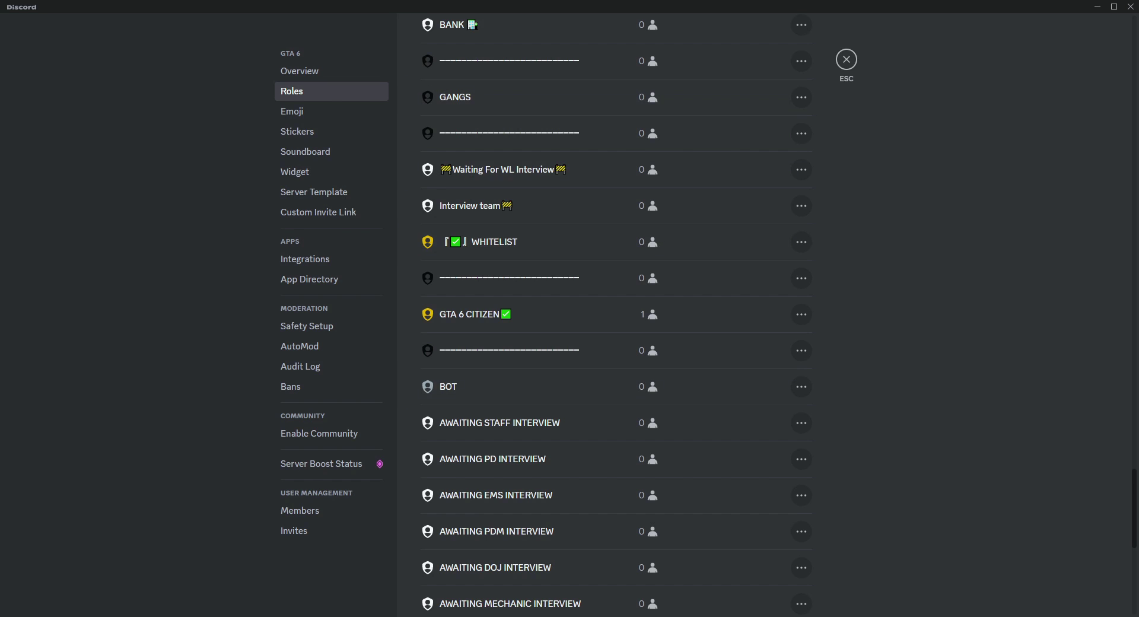
{"action": "key", "text": "Escape"}
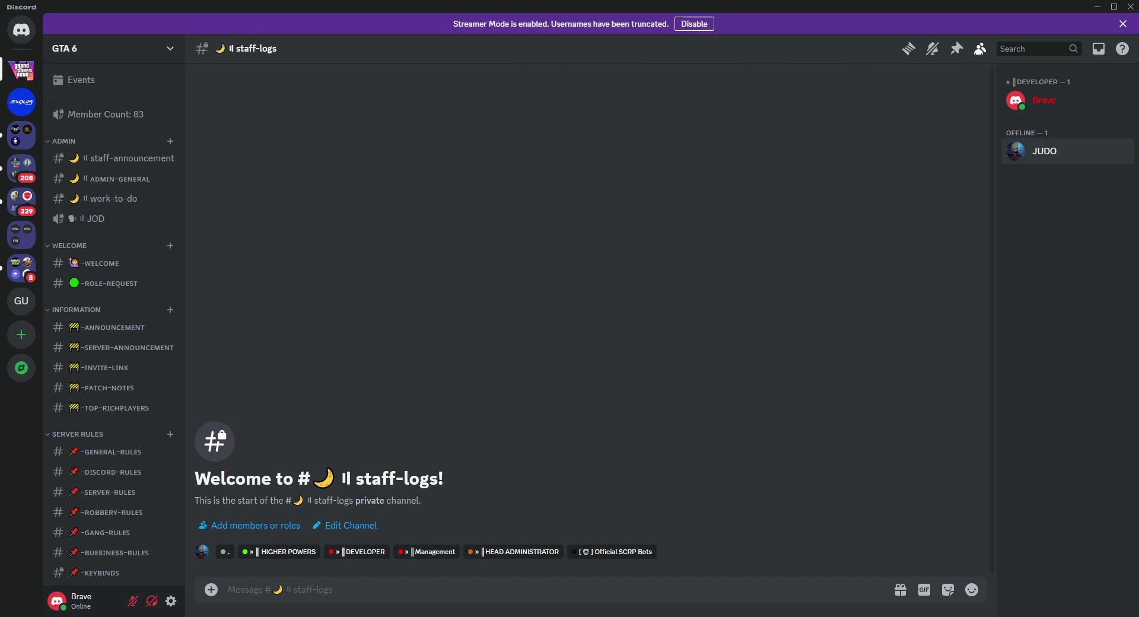
{"action": "left_click", "coordinate": [1044, 151]}
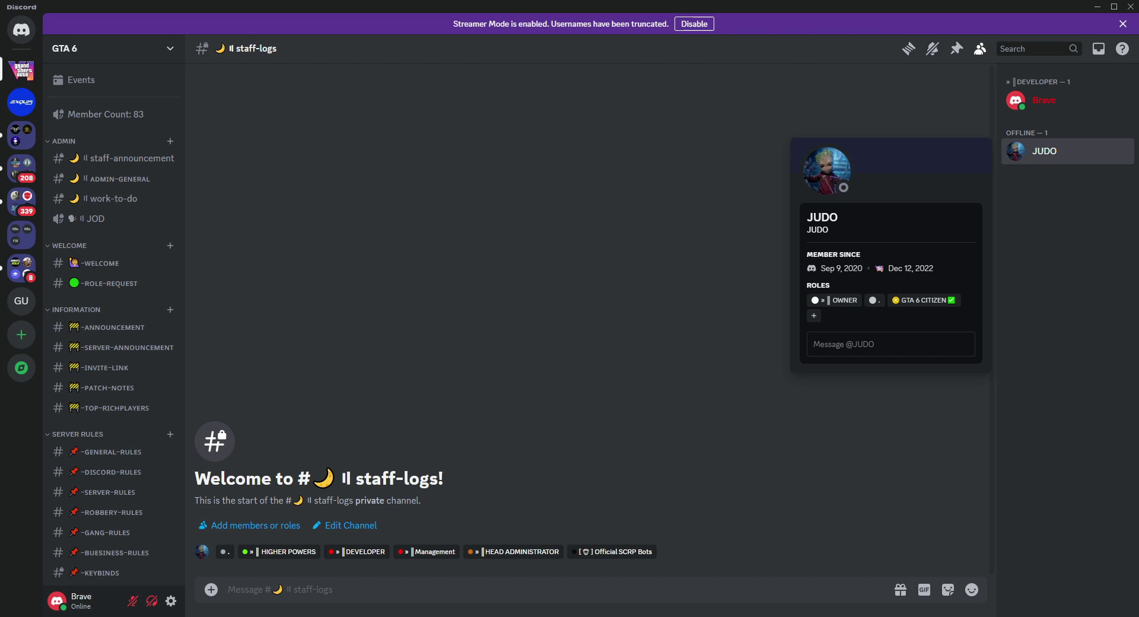
{"action": "key", "text": "Escape"}
Step: Search the GTA 6 server's roles for "gt" and copy the role ID of GTA 6 CITIZEN
{"action": "left_click", "coordinate": [89, 48]}
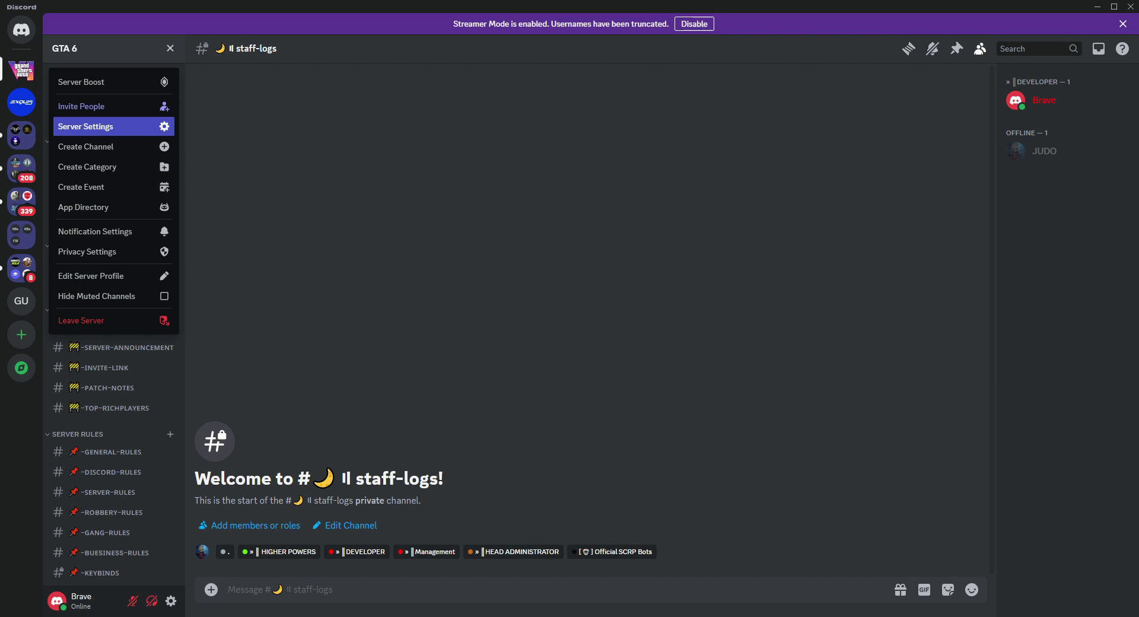
{"action": "left_click", "coordinate": [86, 127]}
{"action": "left_click", "coordinate": [291, 90]}
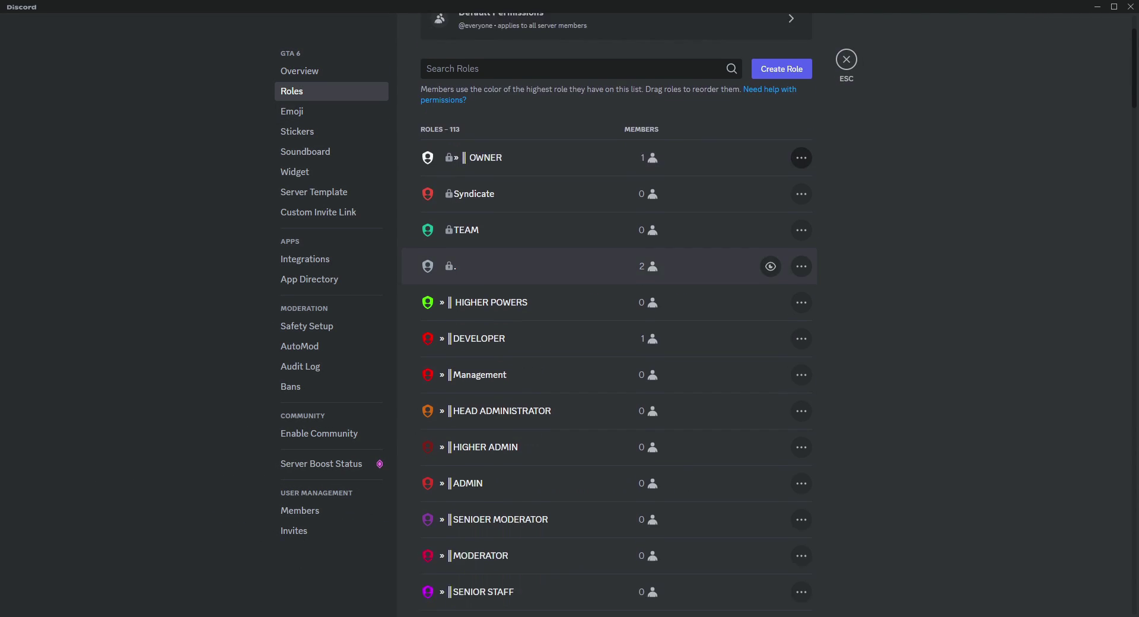
{"action": "type", "text": "gt"}
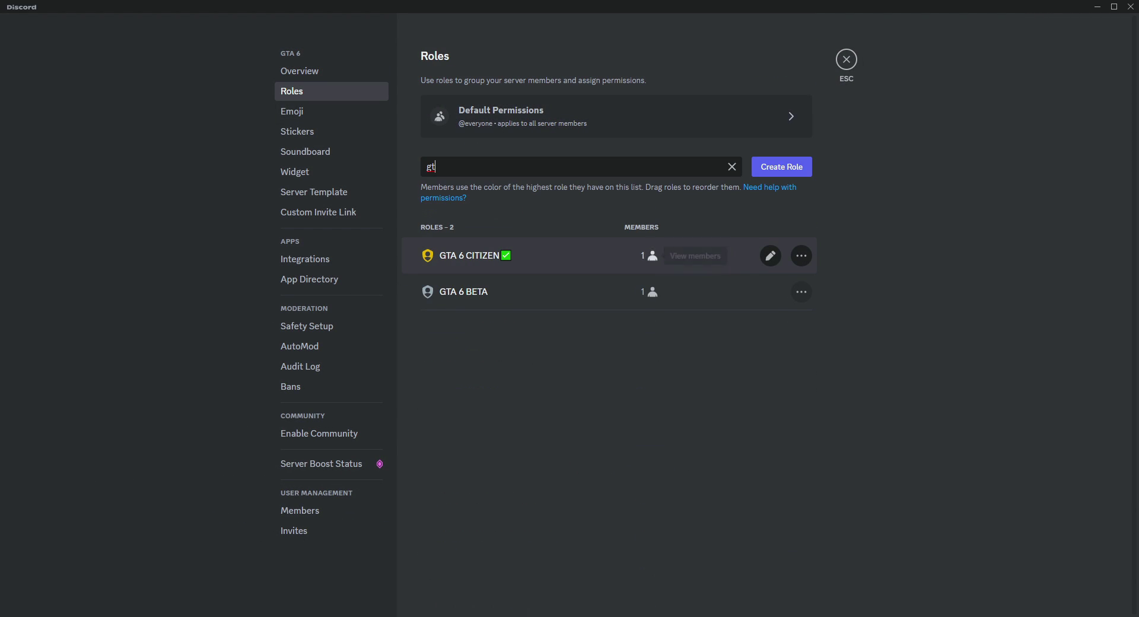
{"action": "left_click", "coordinate": [800, 255]}
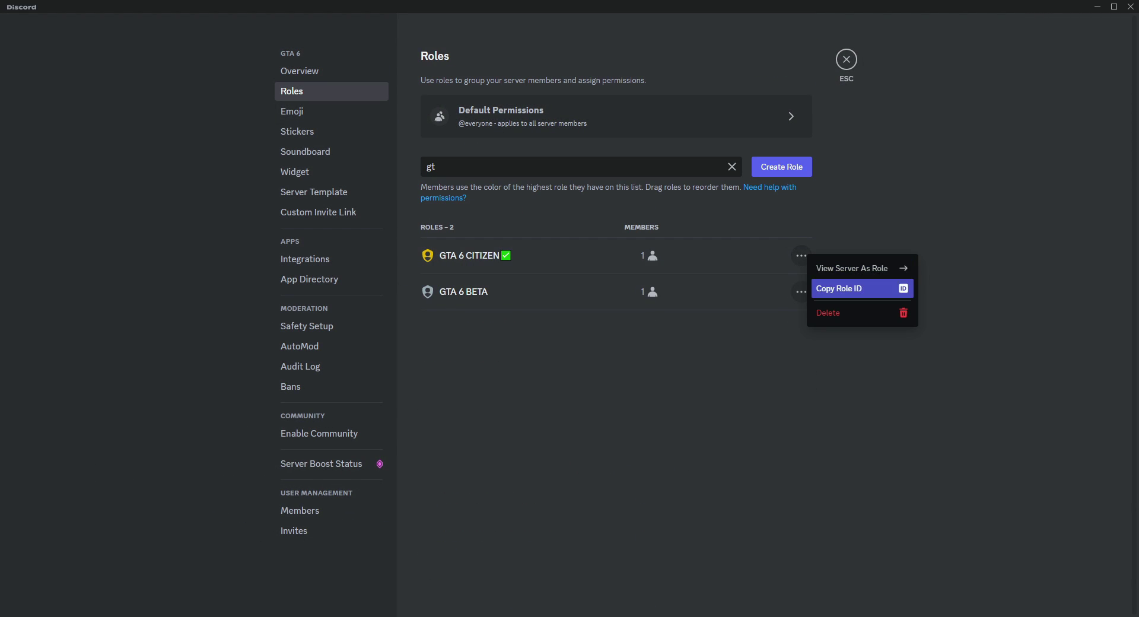
{"action": "left_click", "coordinate": [839, 288]}
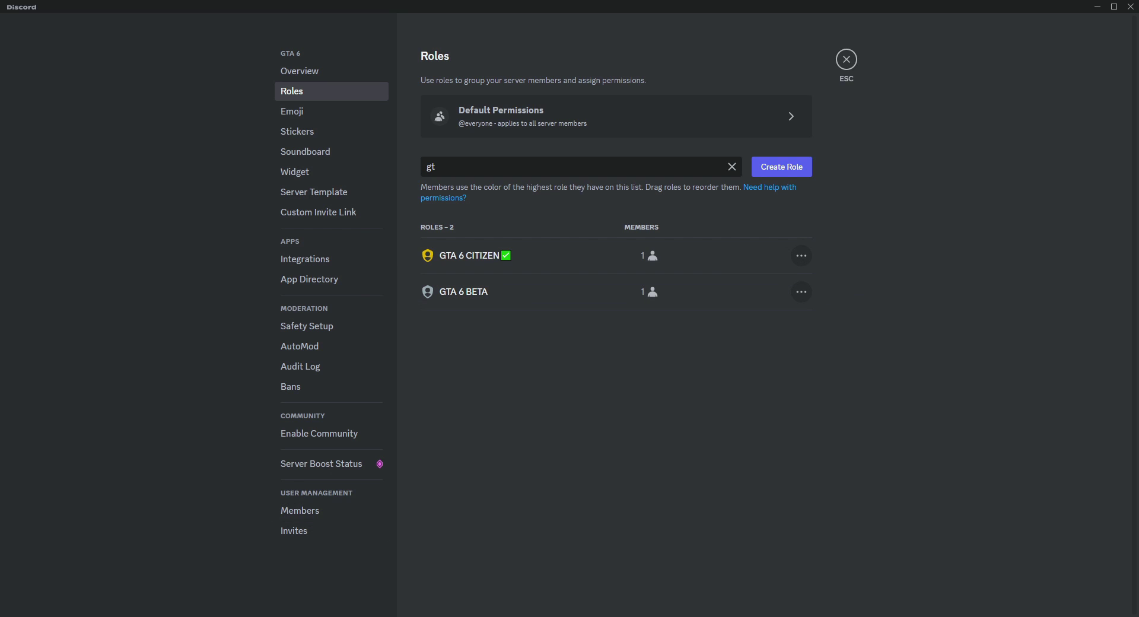
Step: Switch to txAdmin in the browser, replace the whitelisted roles entry with the copied role ID and save the Player Manager settings
{"action": "key", "text": "alt+Tab"}
{"action": "left_click", "coordinate": [526, 488]}
{"action": "key", "text": "ctrl+a"}
{"action": "key", "text": "ctrl+v"}
{"action": "scroll", "coordinate": [526, 488], "scroll_direction": "down", "scroll_amount": 4}
{"action": "left_click", "coordinate": [564, 582]}
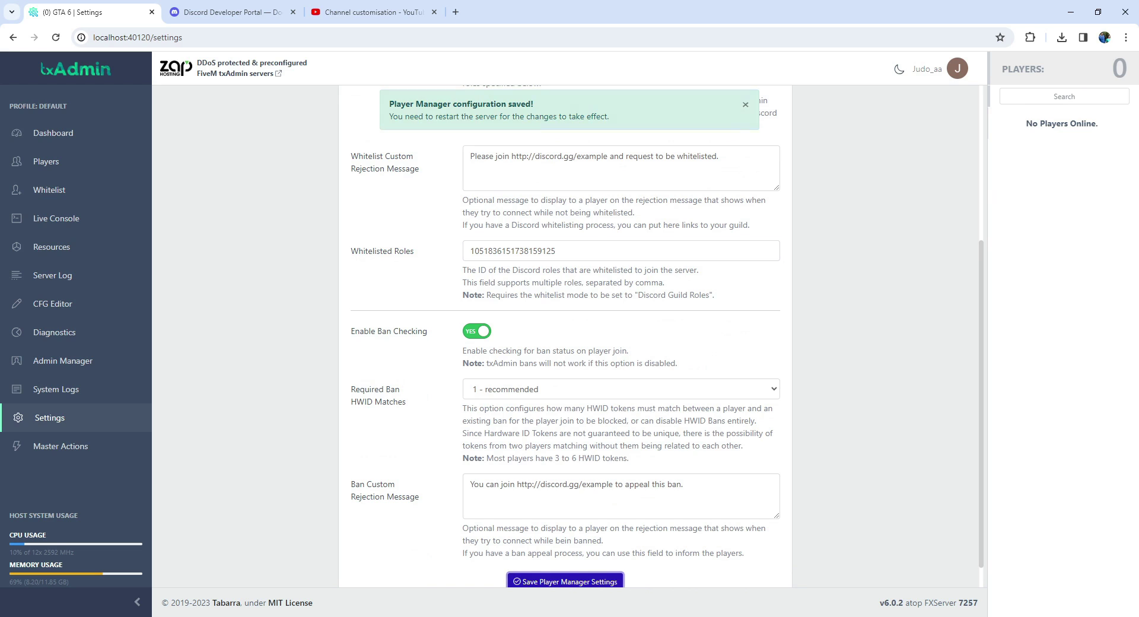
Step: Set the whitelist mode to Discord Guild Member and check the guild ID entry in the Discord settings
{"action": "scroll", "coordinate": [565, 333], "scroll_direction": "up", "scroll_amount": 4}
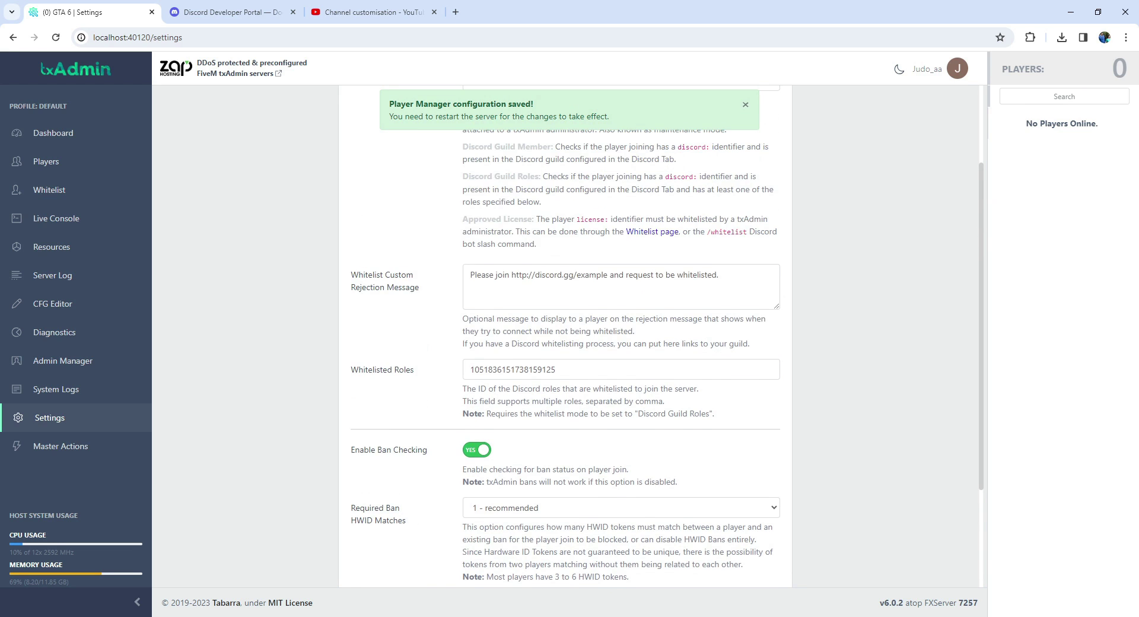
{"action": "left_click", "coordinate": [620, 199]}
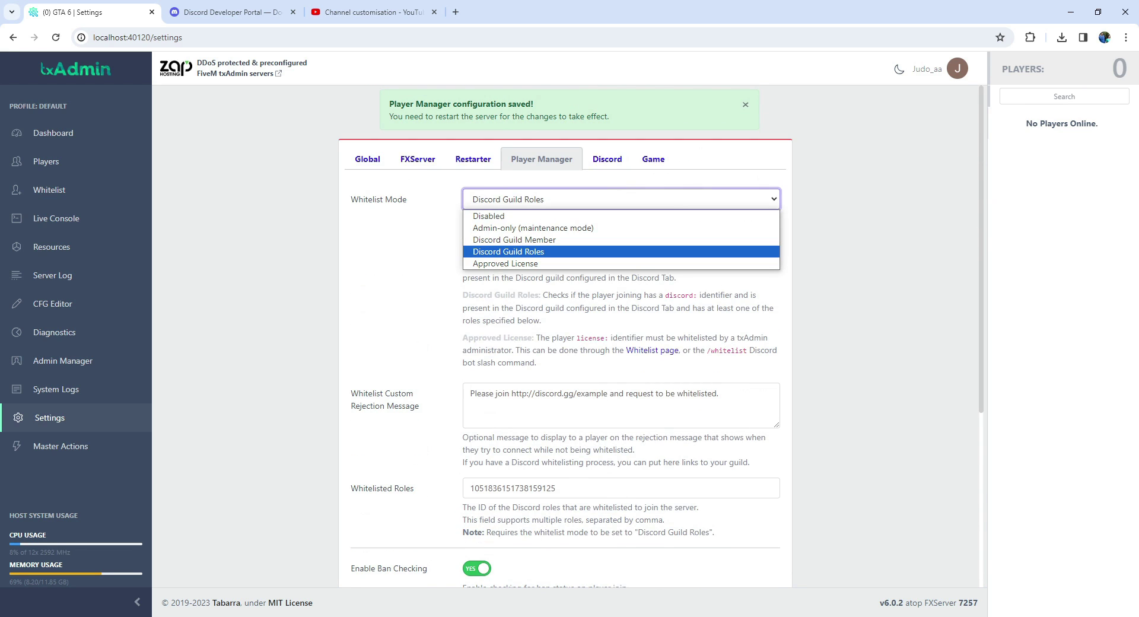
{"action": "left_click", "coordinate": [514, 239]}
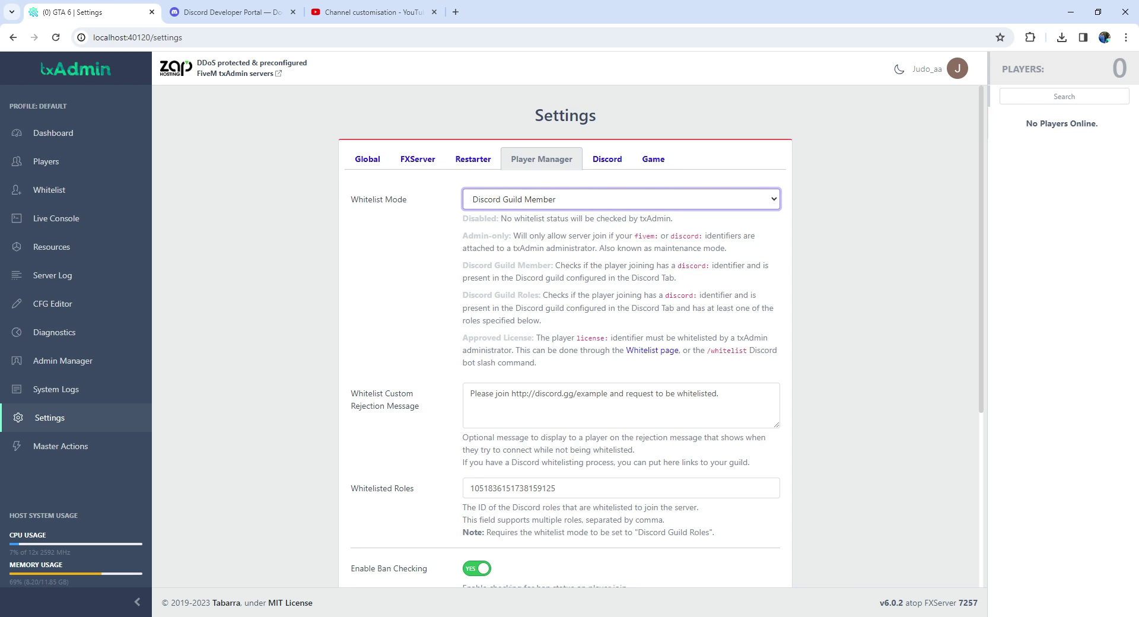
{"action": "left_click", "coordinate": [606, 159]}
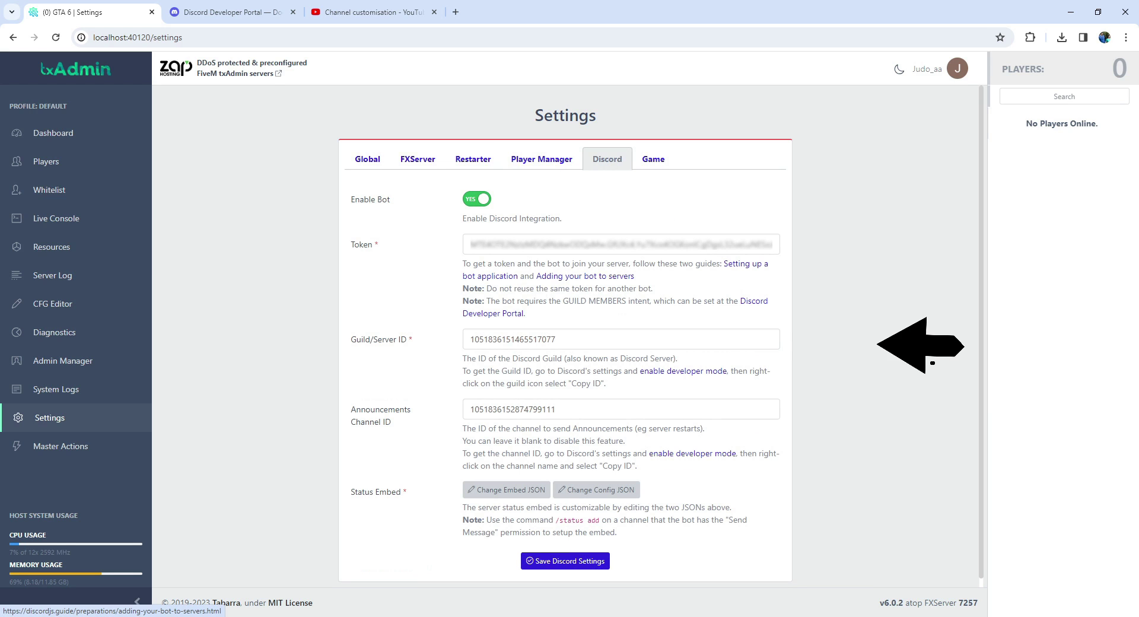
{"action": "left_click", "coordinate": [541, 159]}
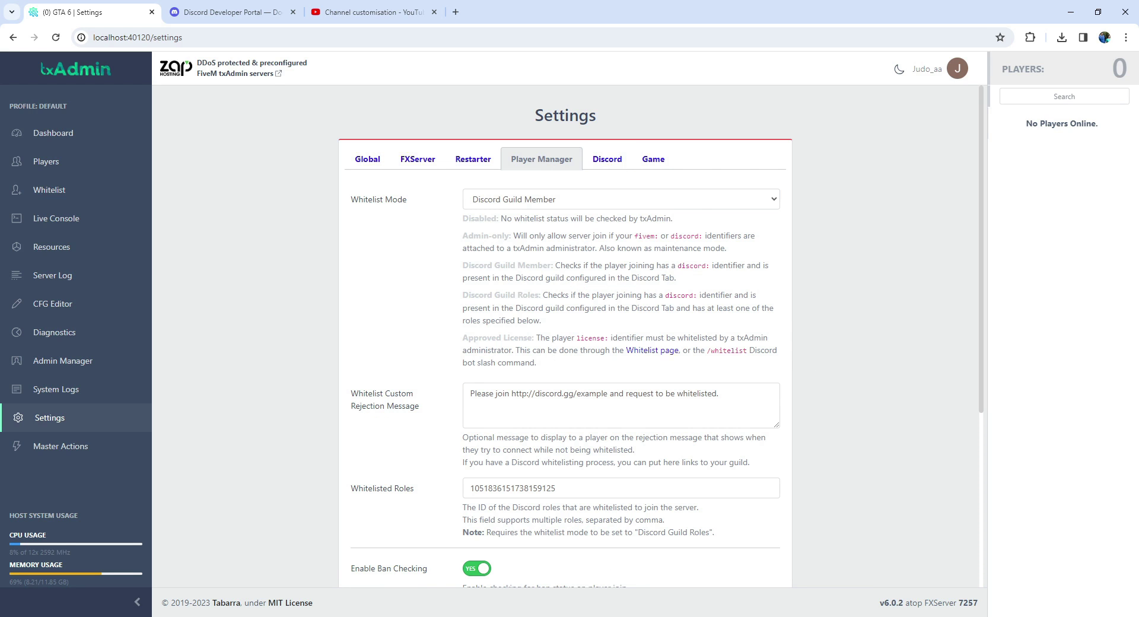
Step: Set the whitelist mode to Approved License in the Player Manager settings
{"action": "left_click", "coordinate": [621, 199]}
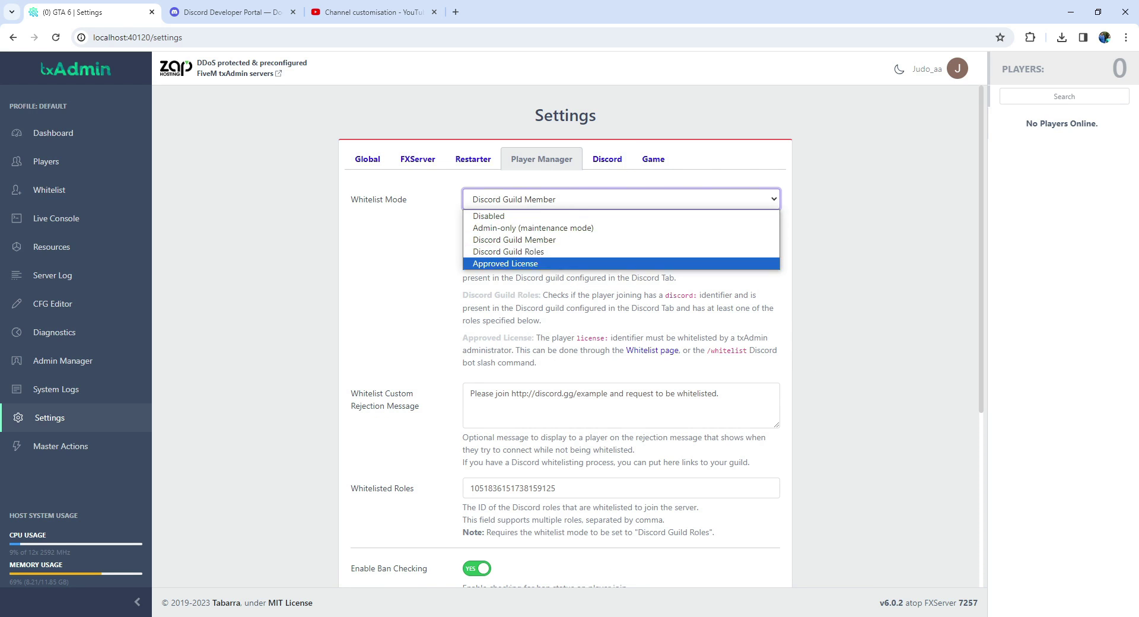
{"action": "left_click", "coordinate": [593, 264]}
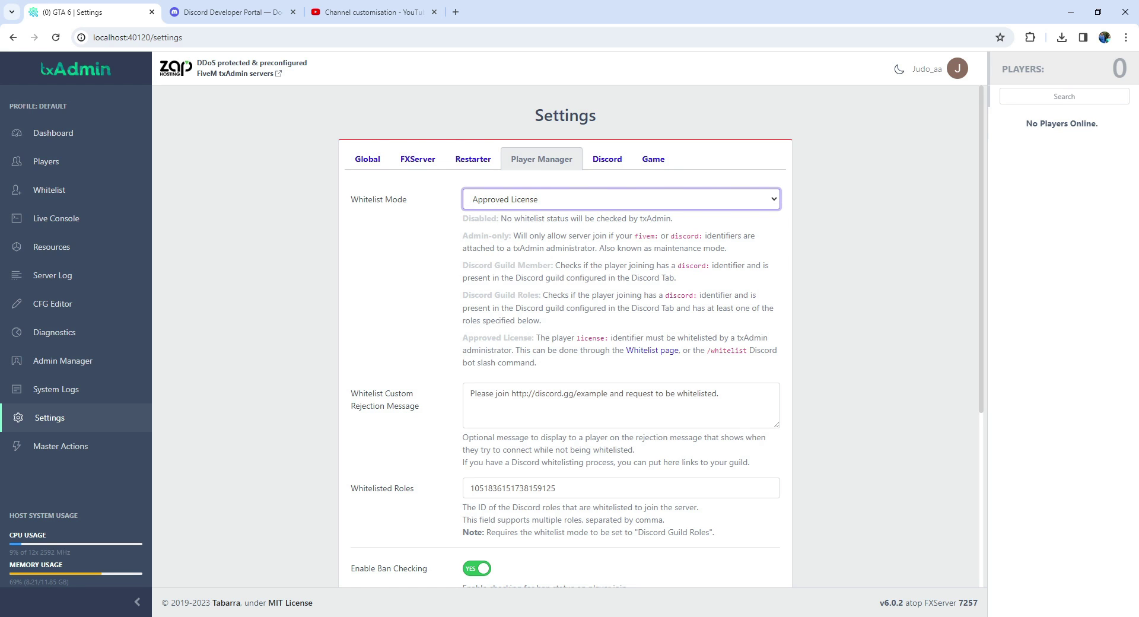
{"action": "scroll", "coordinate": [660, 337], "scroll_direction": "down", "scroll_amount": 2}
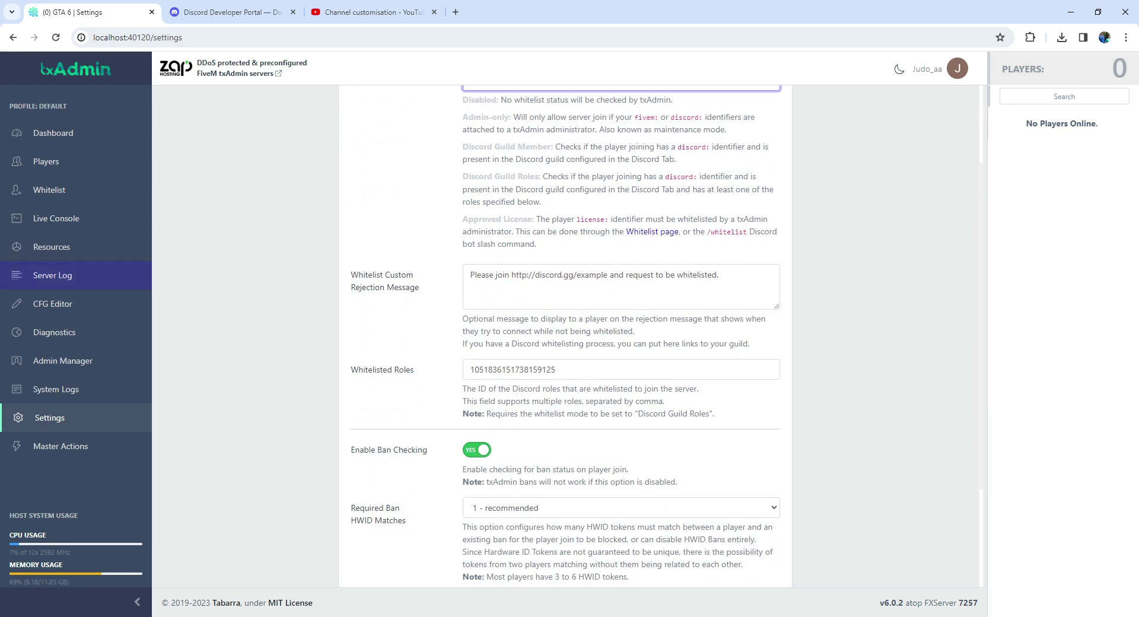
Step: View the approval form for player identifiers on the Whitelist page and close it without submitting
{"action": "left_click", "coordinate": [51, 190]}
{"action": "left_click", "coordinate": [921, 201]}
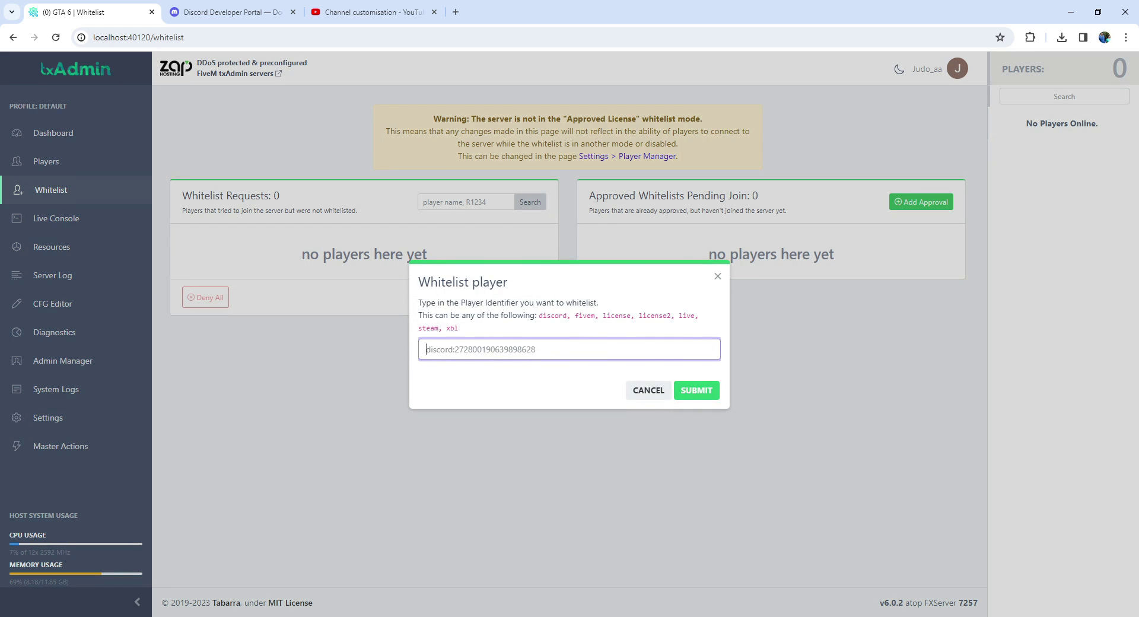
{"action": "key", "text": "Escape"}
Step: Switch to Discord, run /whitelist member for the offline member in staff-logs, and check the pending approvals on txAdmin's Whitelist page
{"action": "key", "text": "alt+Tab"}
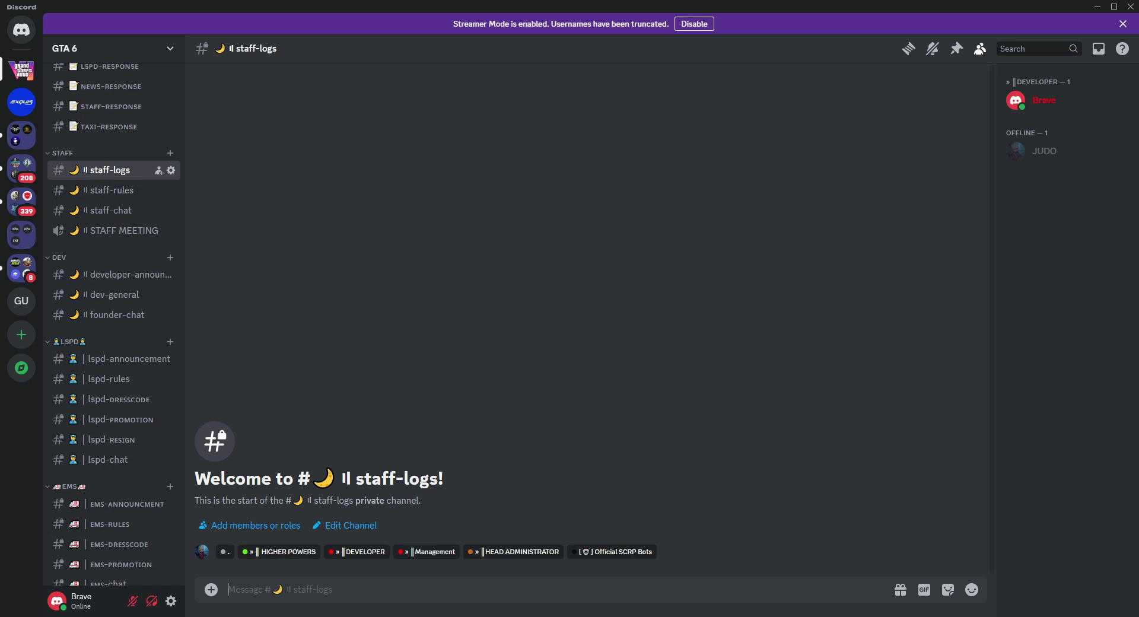
{"action": "type", "text": "/"}
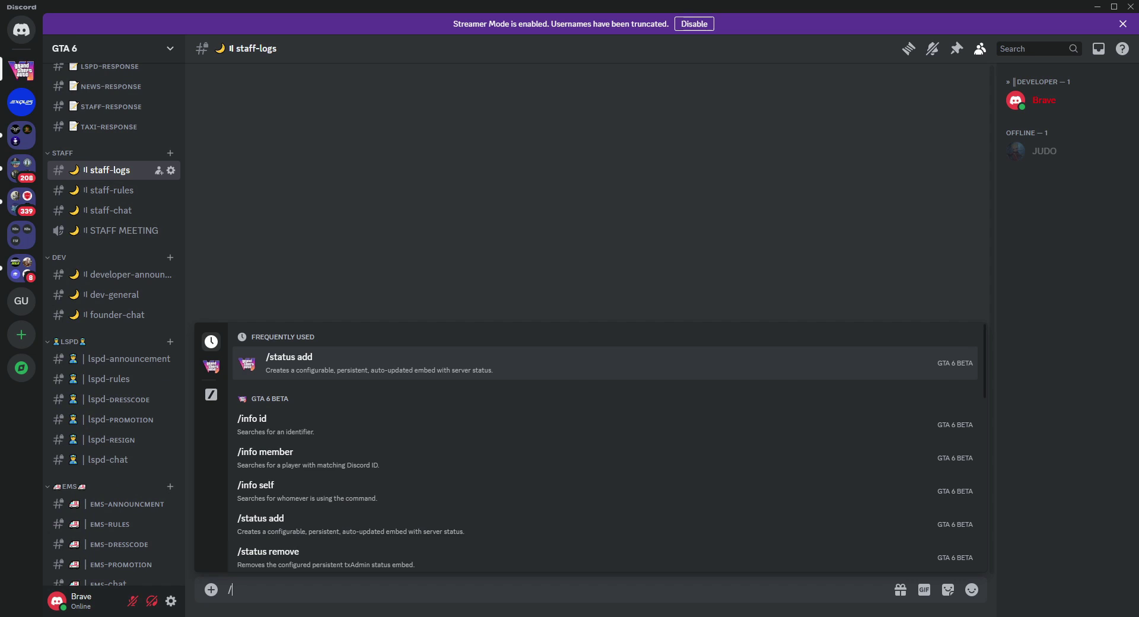
{"action": "scroll", "coordinate": [605, 498], "scroll_direction": "down", "scroll_amount": 2}
{"action": "key", "text": "Up"}
{"action": "key", "text": "Return"}
{"action": "key", "text": "Down"}
{"action": "key", "text": "Up"}
{"action": "key", "text": "Down"}
{"action": "key", "text": "Return"}
{"action": "key", "text": "Return"}
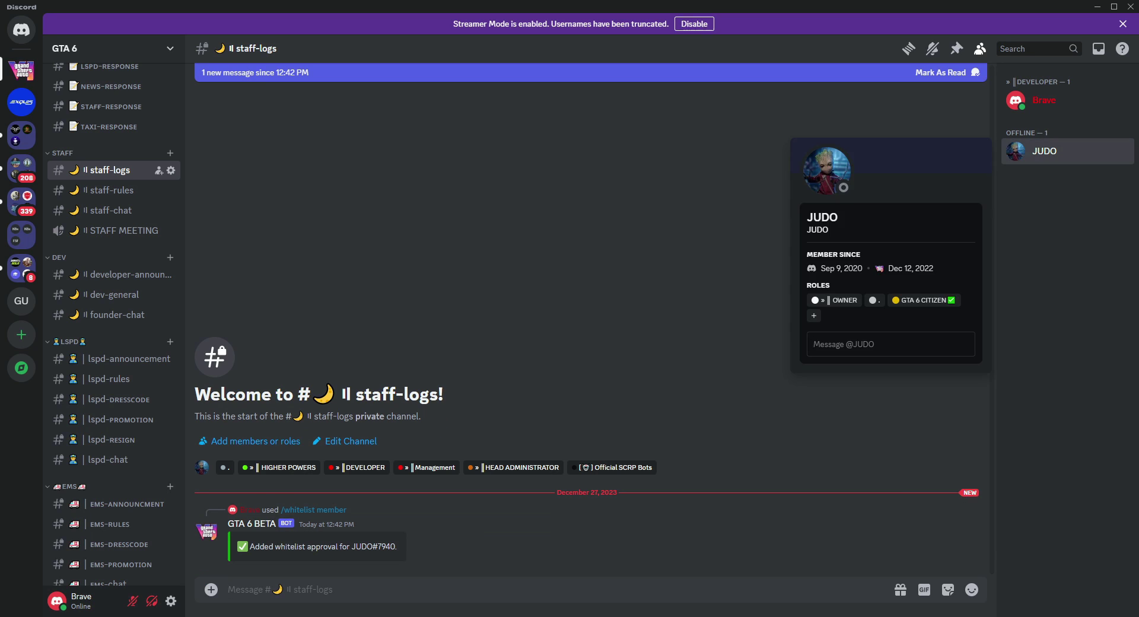
{"action": "key", "text": "alt+Tab"}
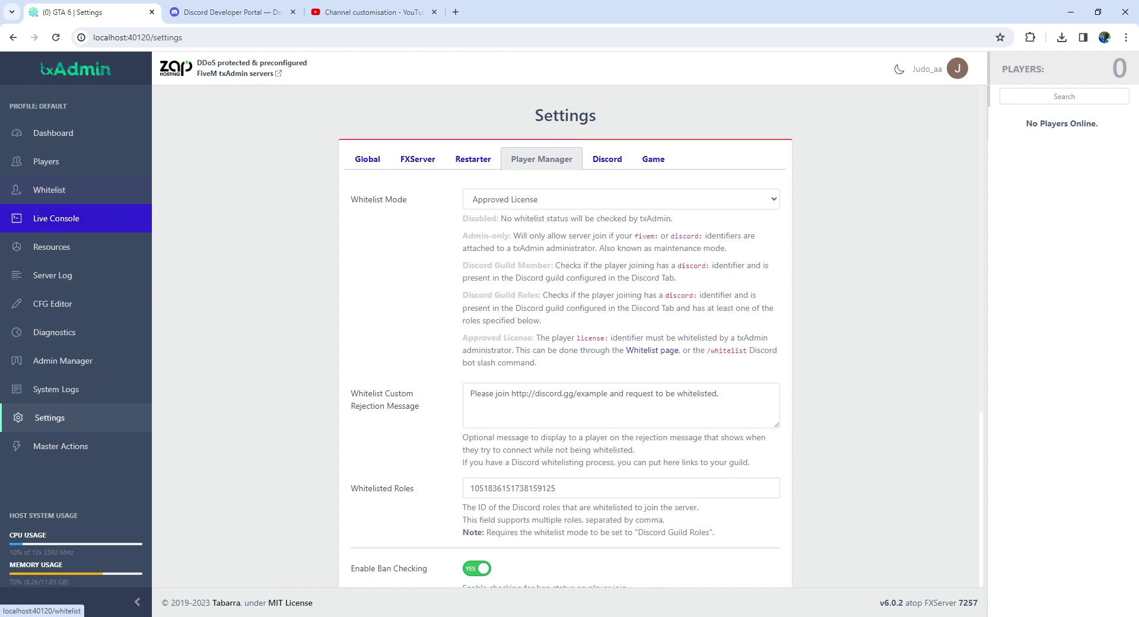
{"action": "left_click", "coordinate": [49, 190]}
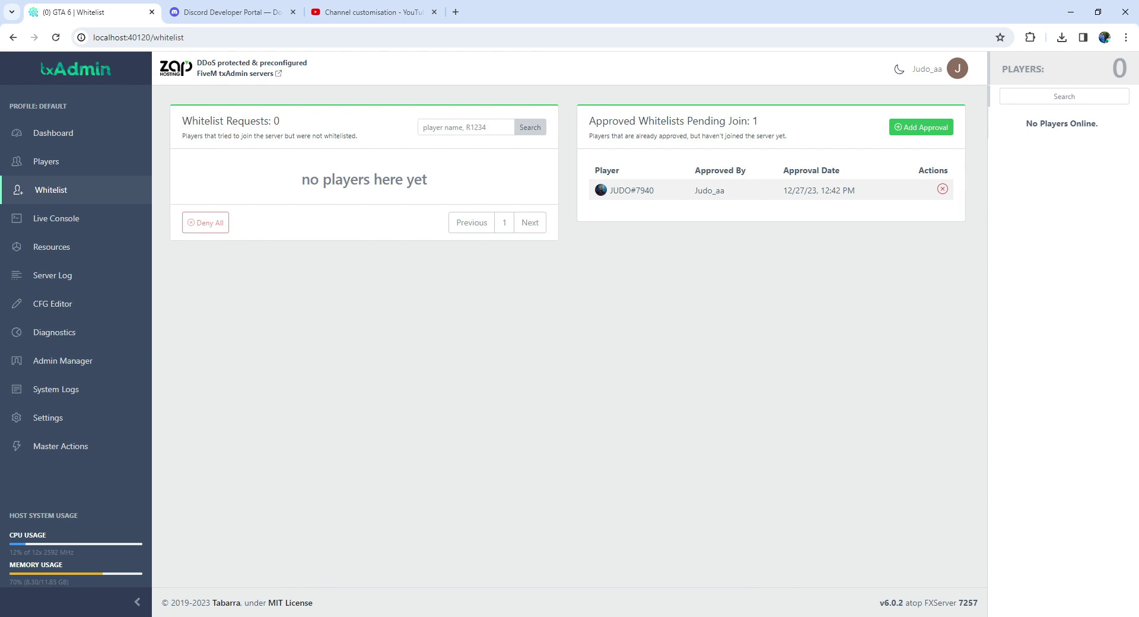